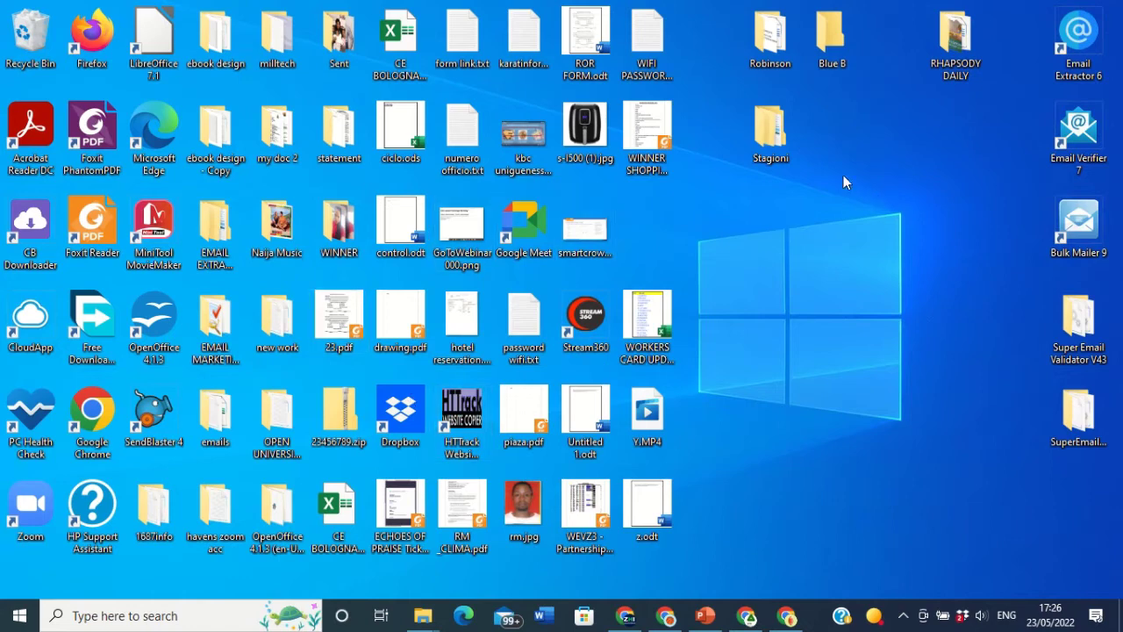
# - Open Personalisation from the desktop menu and expand the Background type list
pyautogui.rightClick(909, 201)
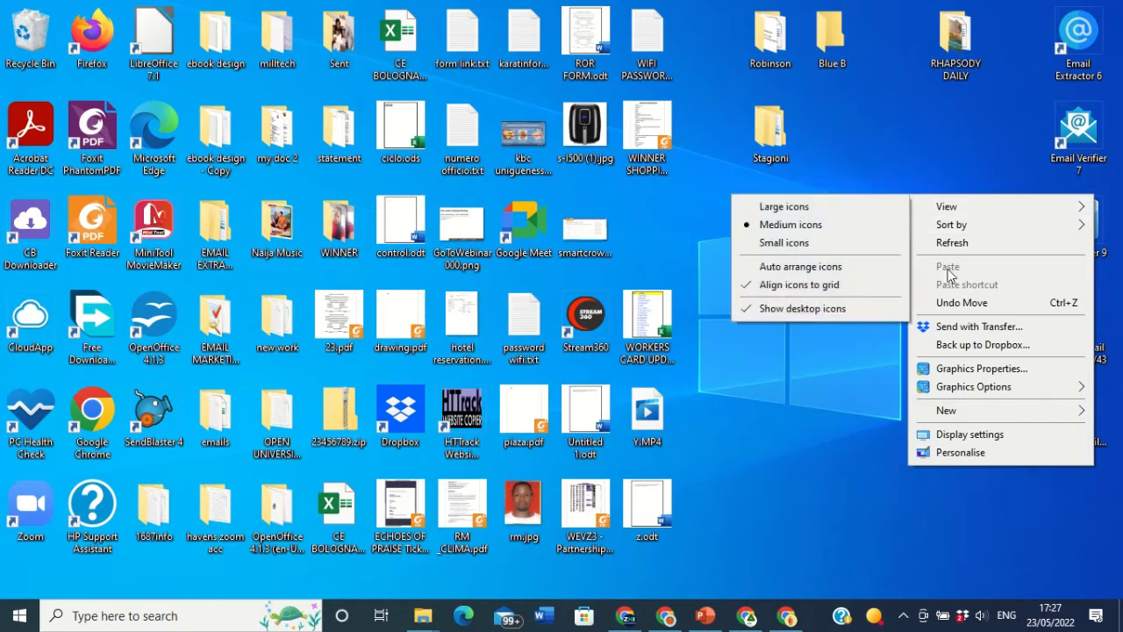
pyautogui.click(965, 454)
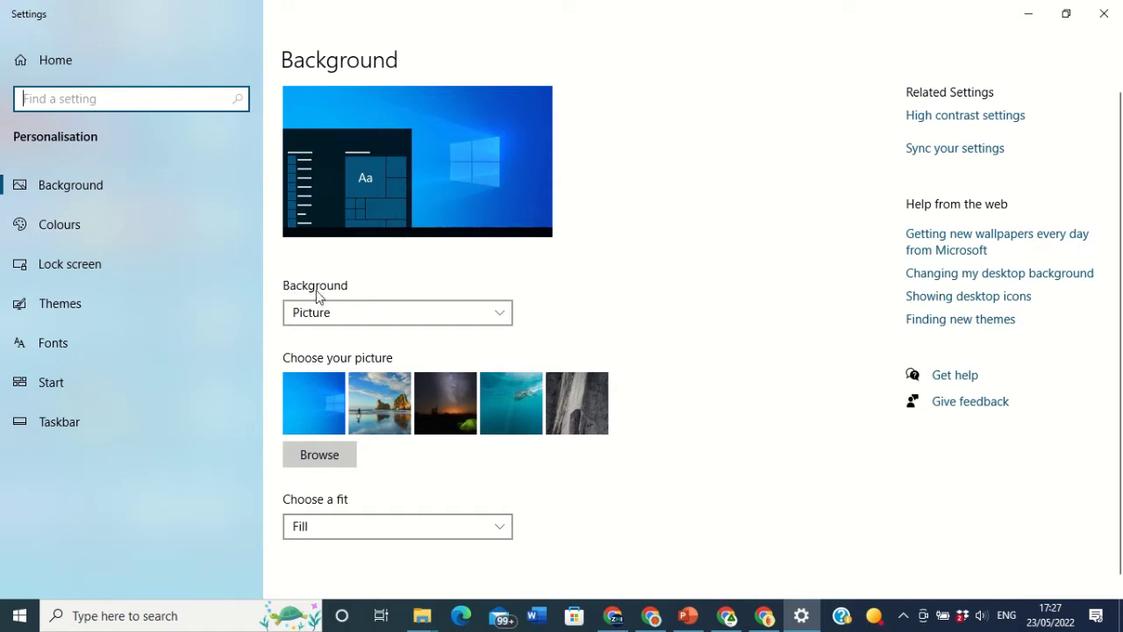
pyautogui.click(501, 319)
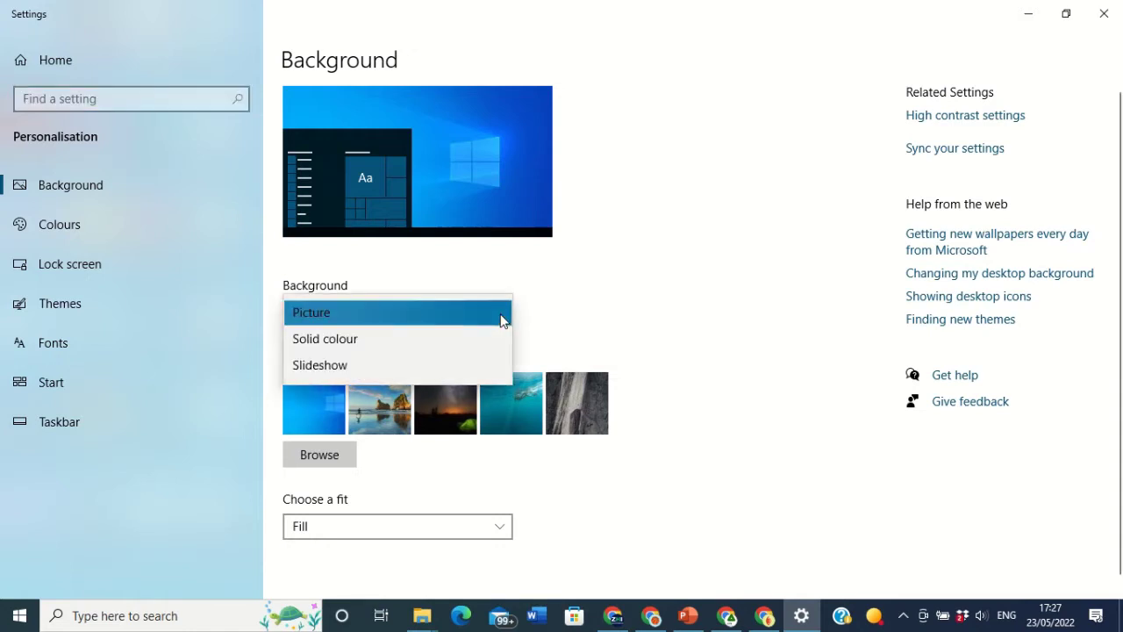
# - Keep Picture, make the rocky beach arch the wallpaper, and close Settings to view it
pyautogui.click(358, 320)
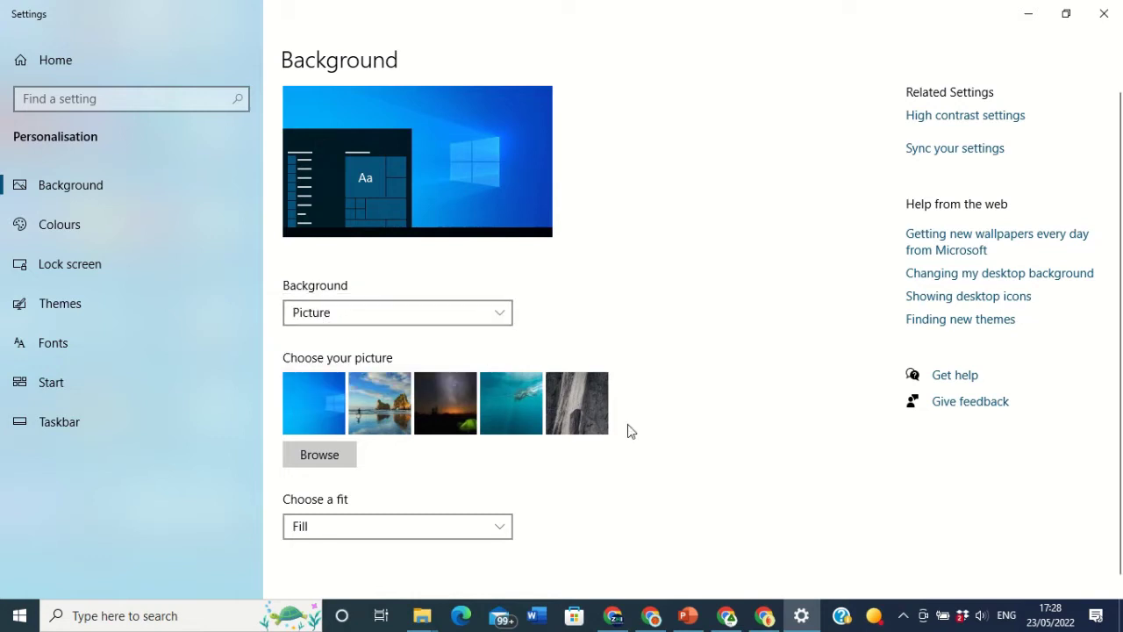
pyautogui.scroll(-1, 387, 376)
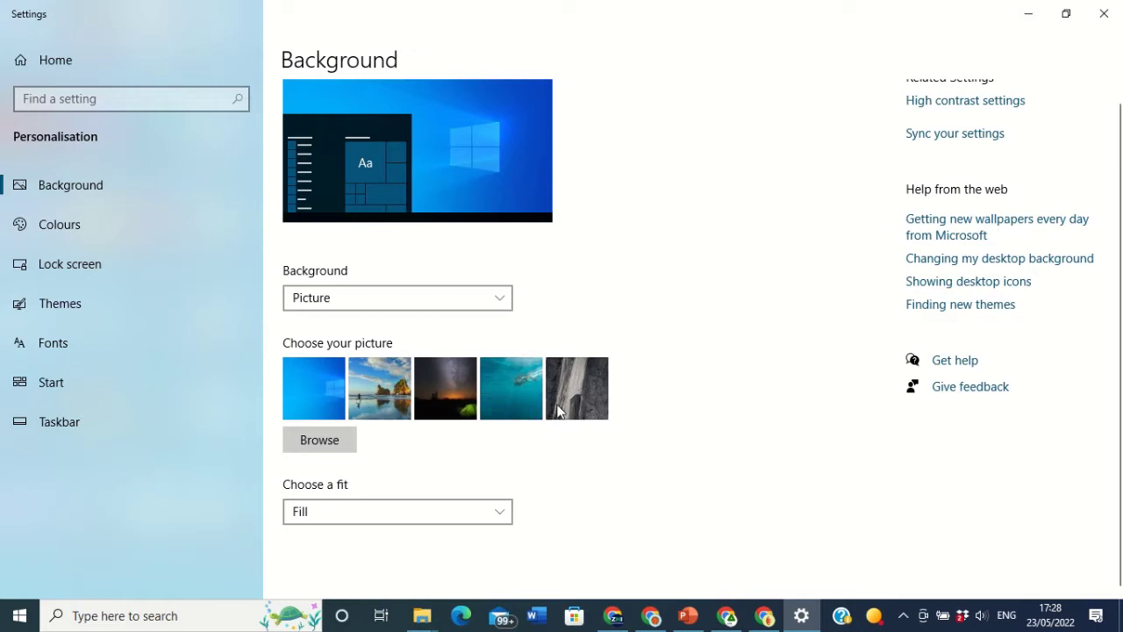
pyautogui.scroll(1, 553, 411)
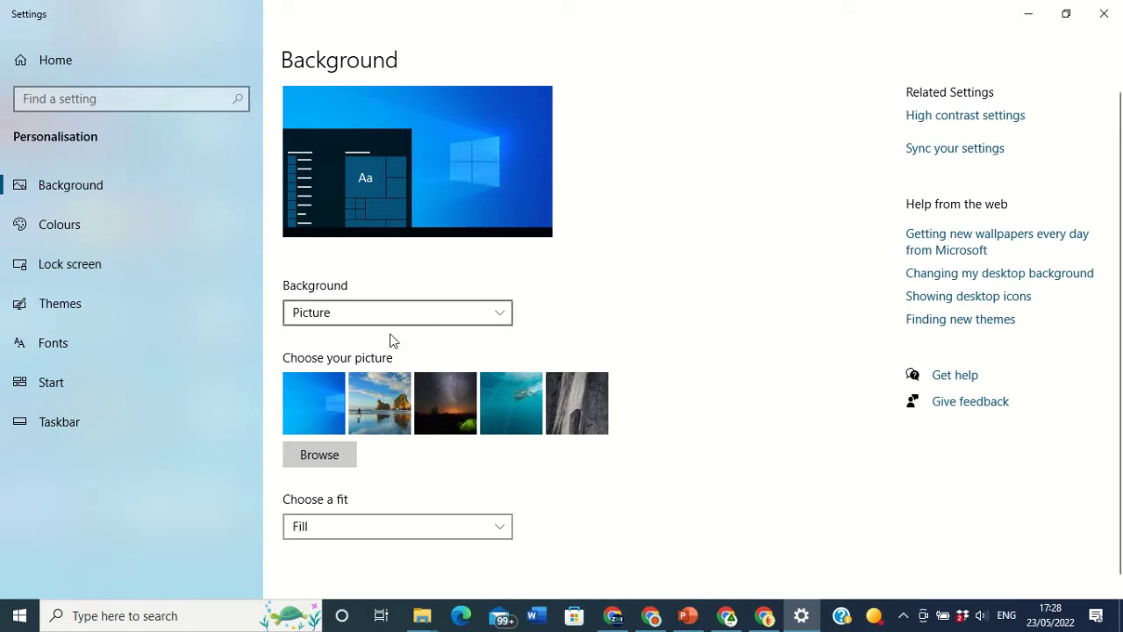
pyautogui.click(325, 414)
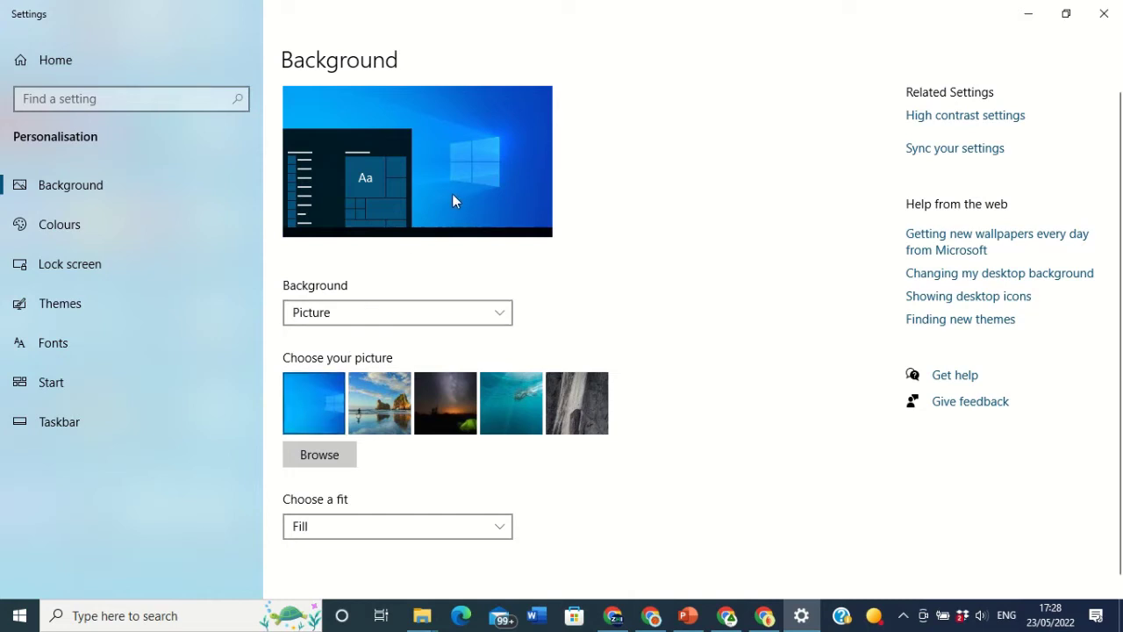
pyautogui.click(386, 412)
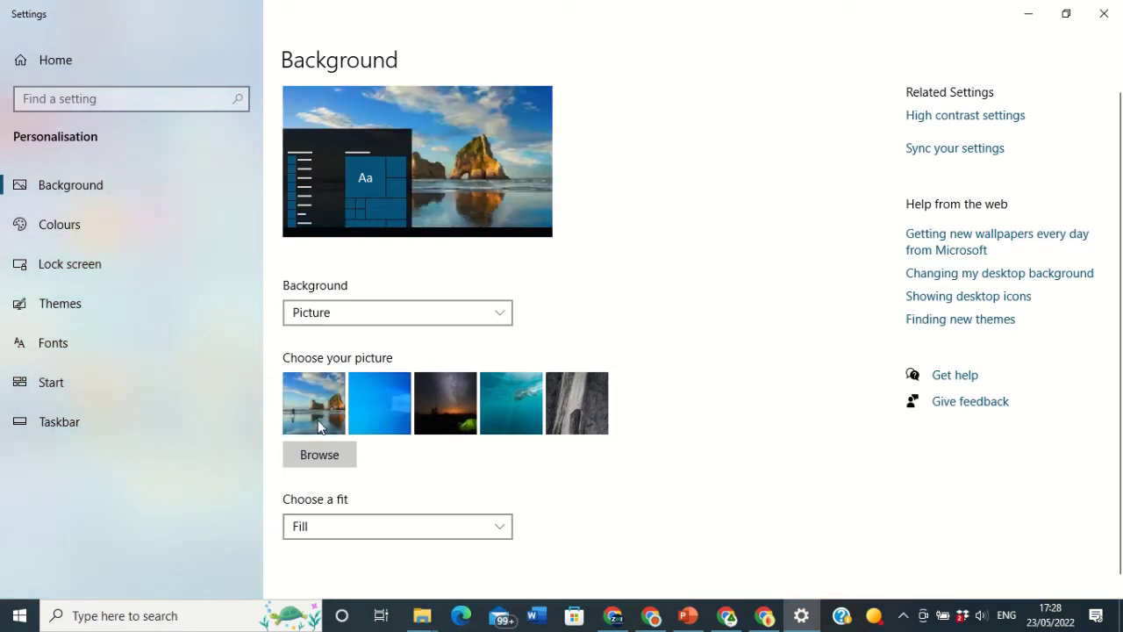
pyautogui.click(1107, 14)
pyautogui.click(1104, 13)
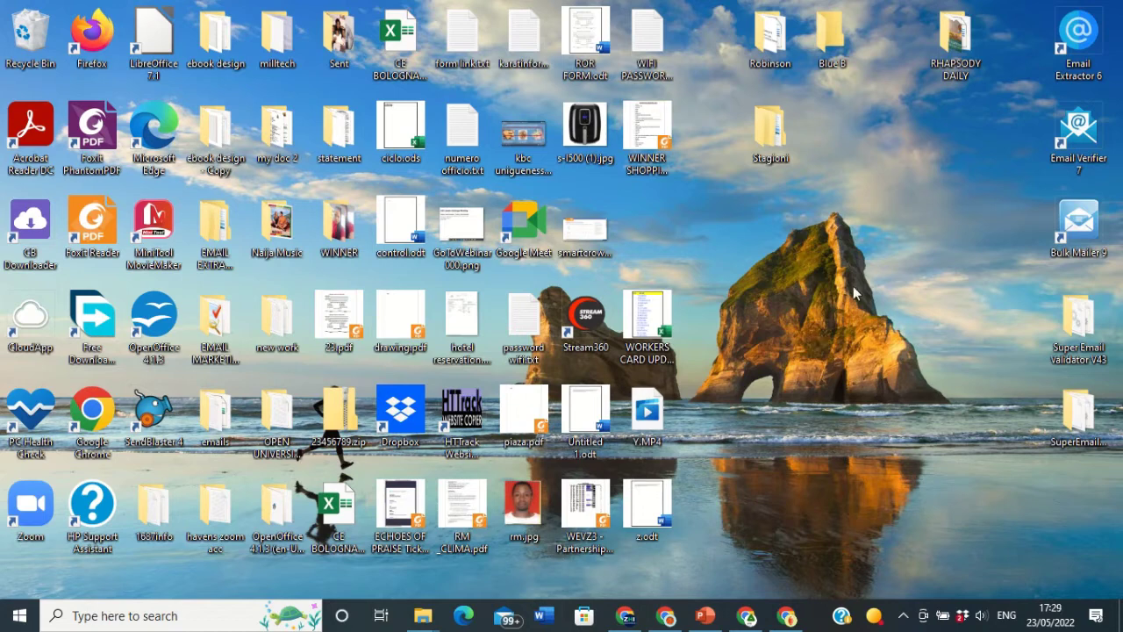
# - Reopen Personalisation from the desktop and pick the starry night tent picture as wallpaper
pyautogui.rightClick(882, 208)
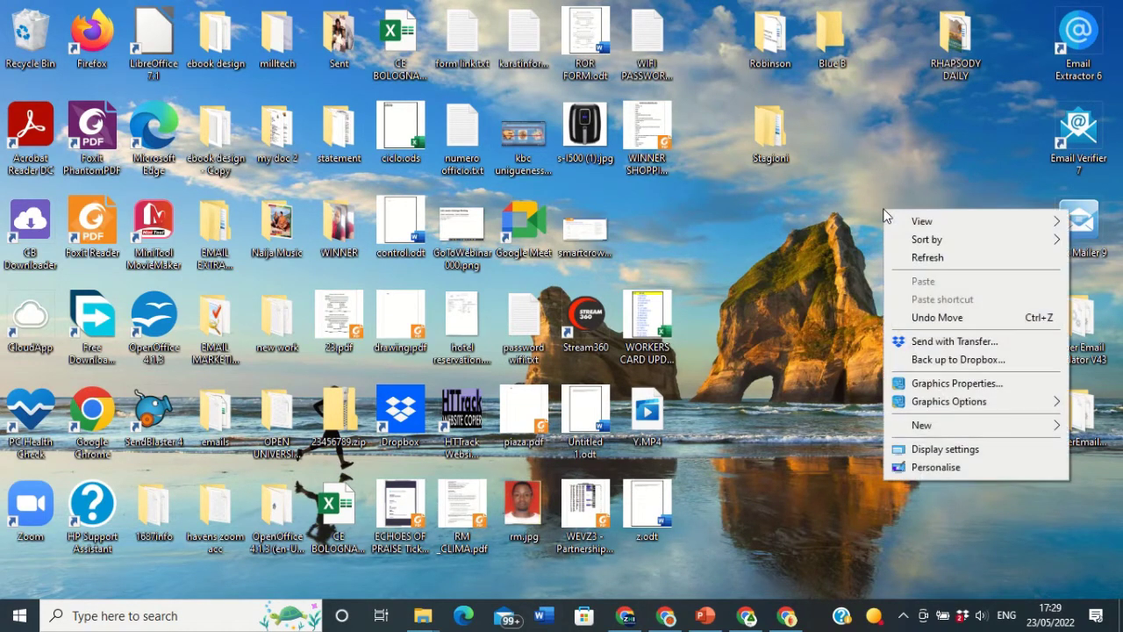
pyautogui.click(936, 468)
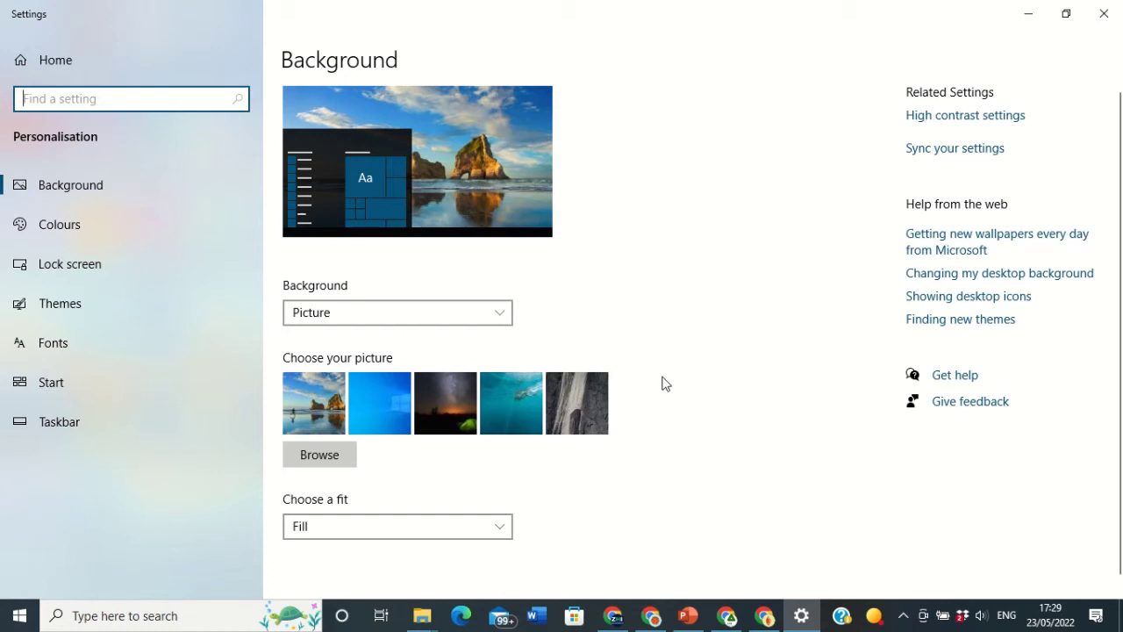
pyautogui.scroll(-1, 674, 402)
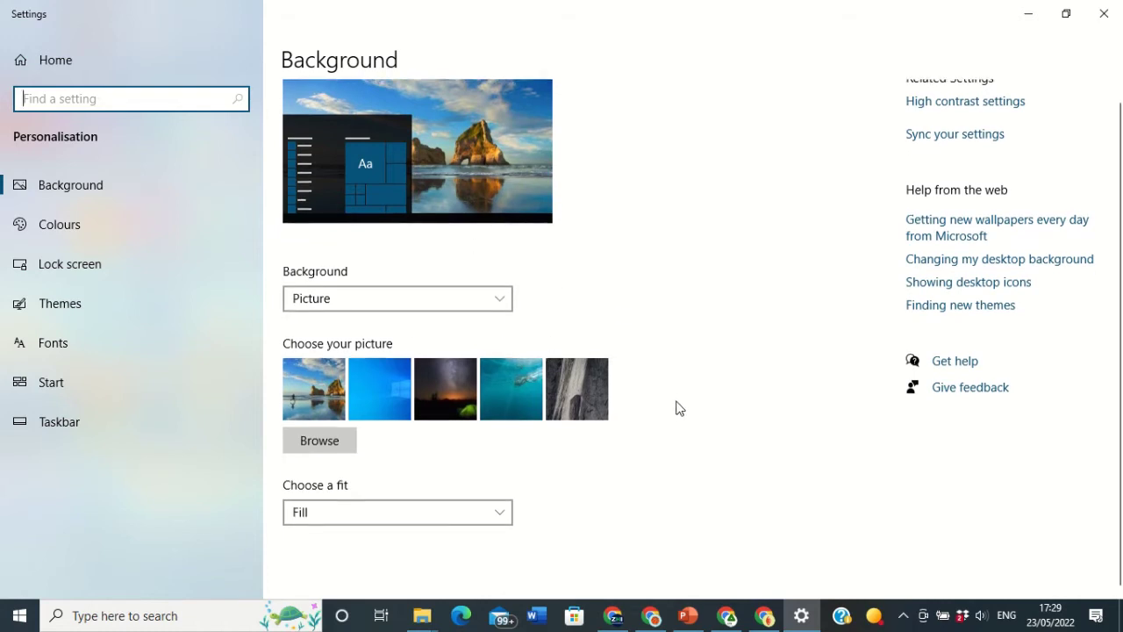
pyautogui.click(456, 395)
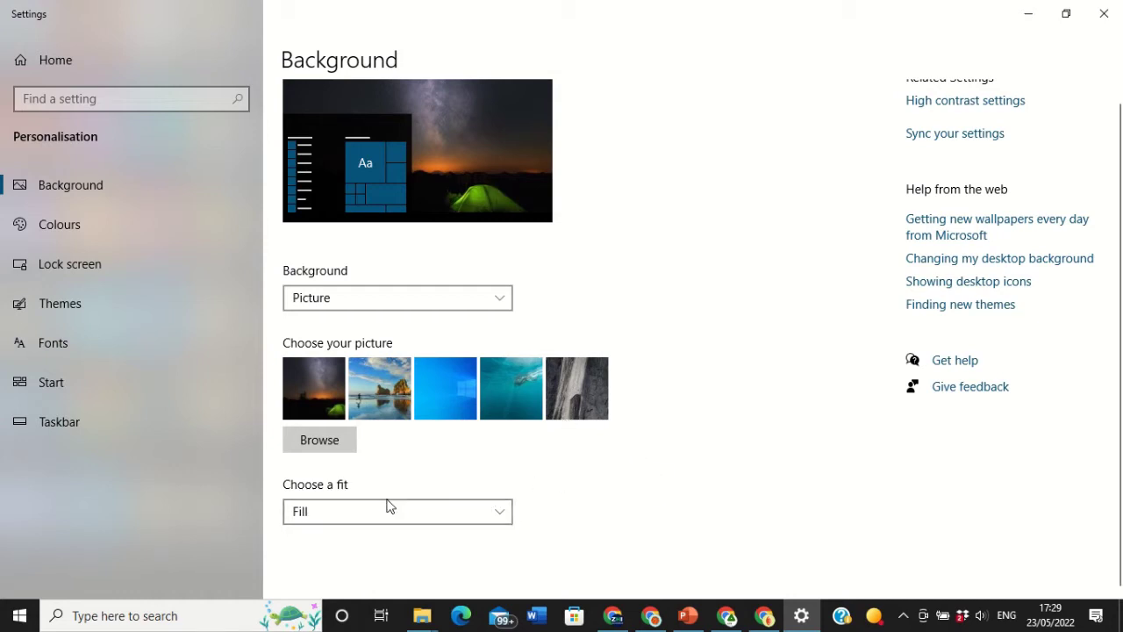
# - Change the picture fit to Fit, then Centre, and finally Stretch
pyautogui.click(501, 516)
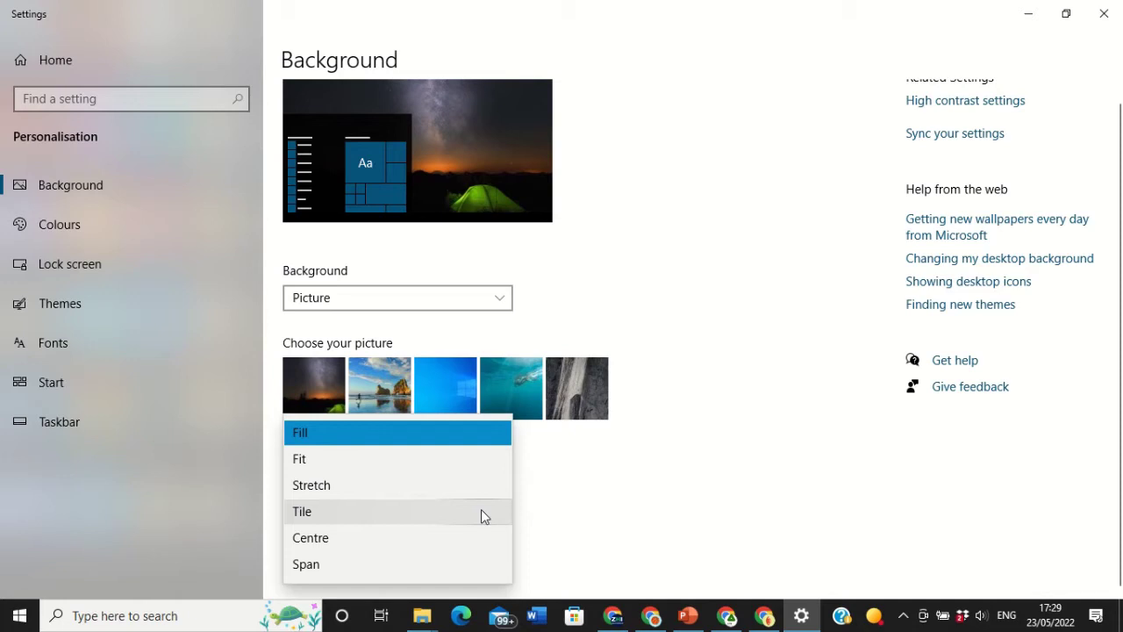
pyautogui.click(343, 460)
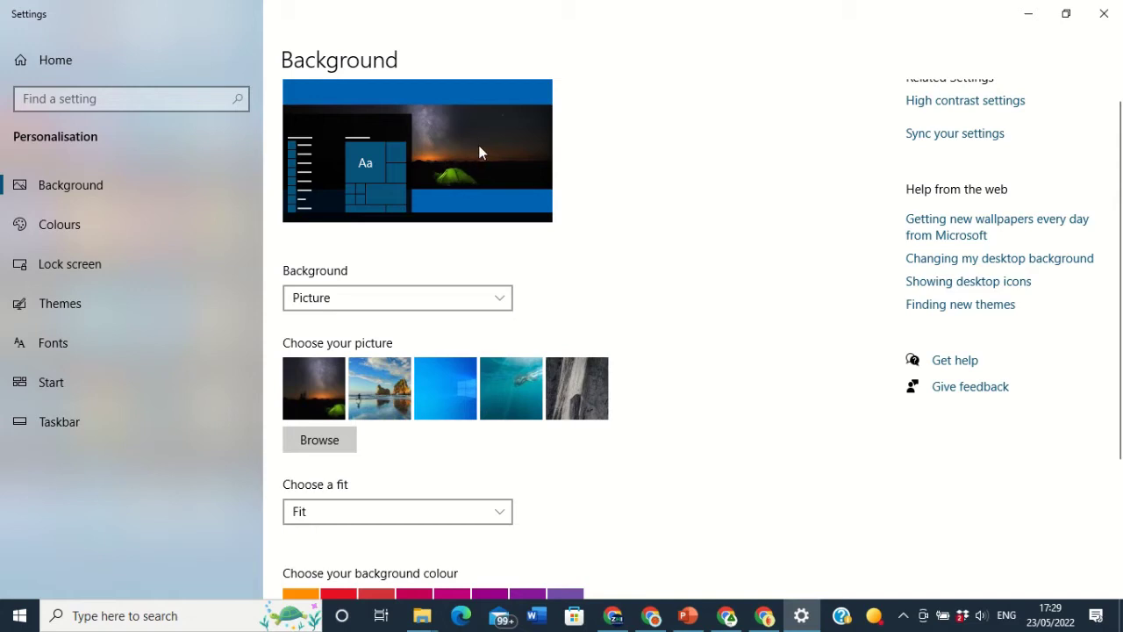
pyautogui.click(500, 515)
pyautogui.click(363, 541)
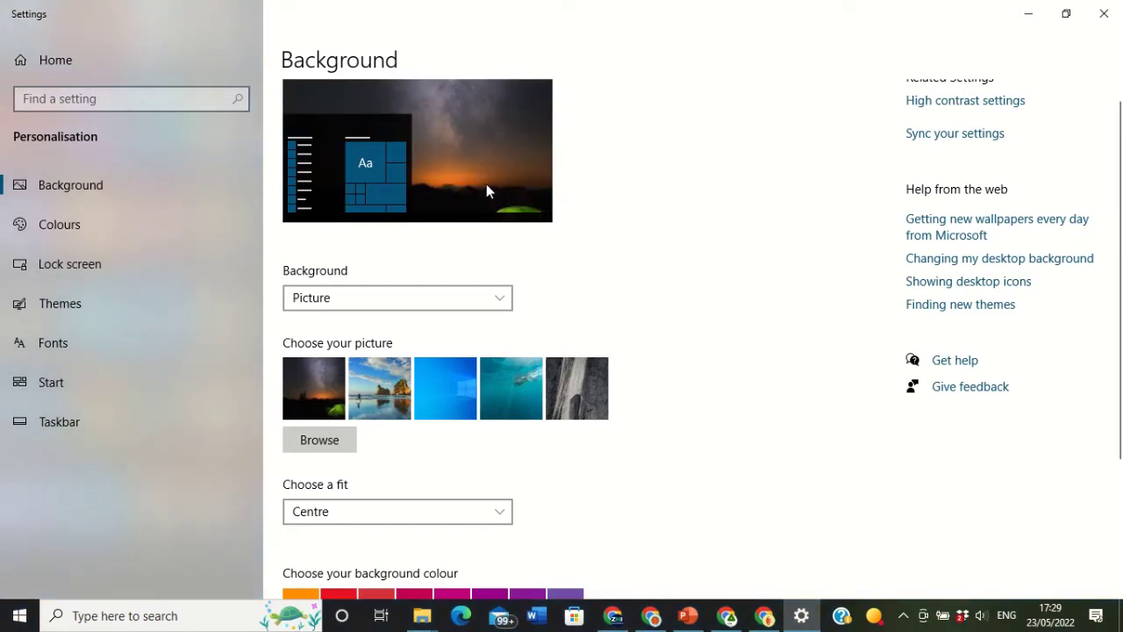
pyautogui.click(503, 516)
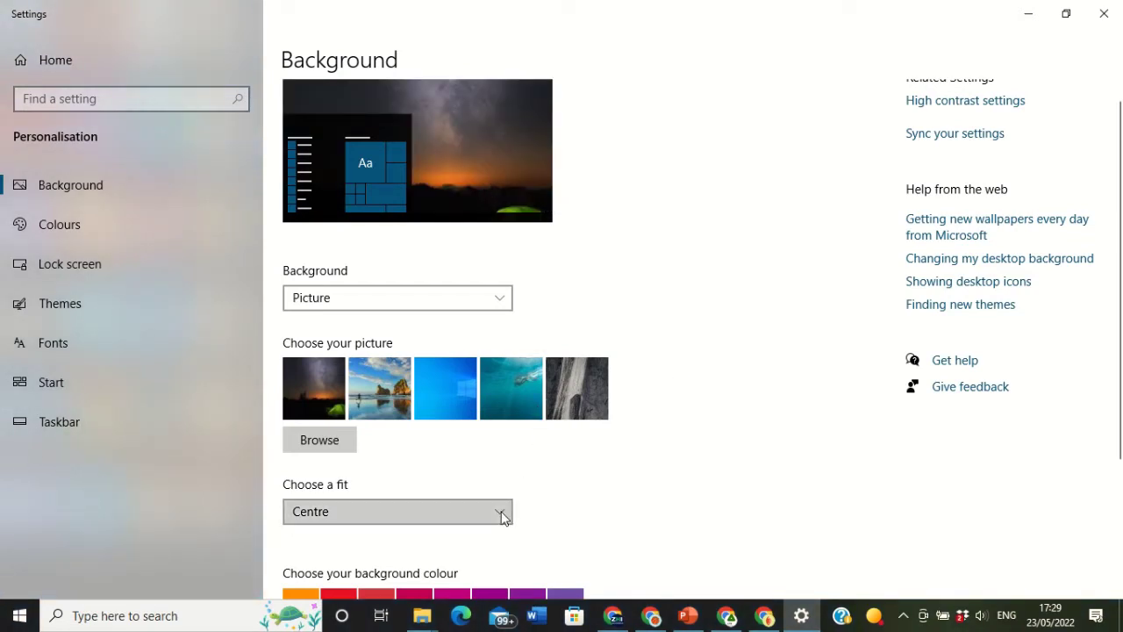
pyautogui.click(340, 463)
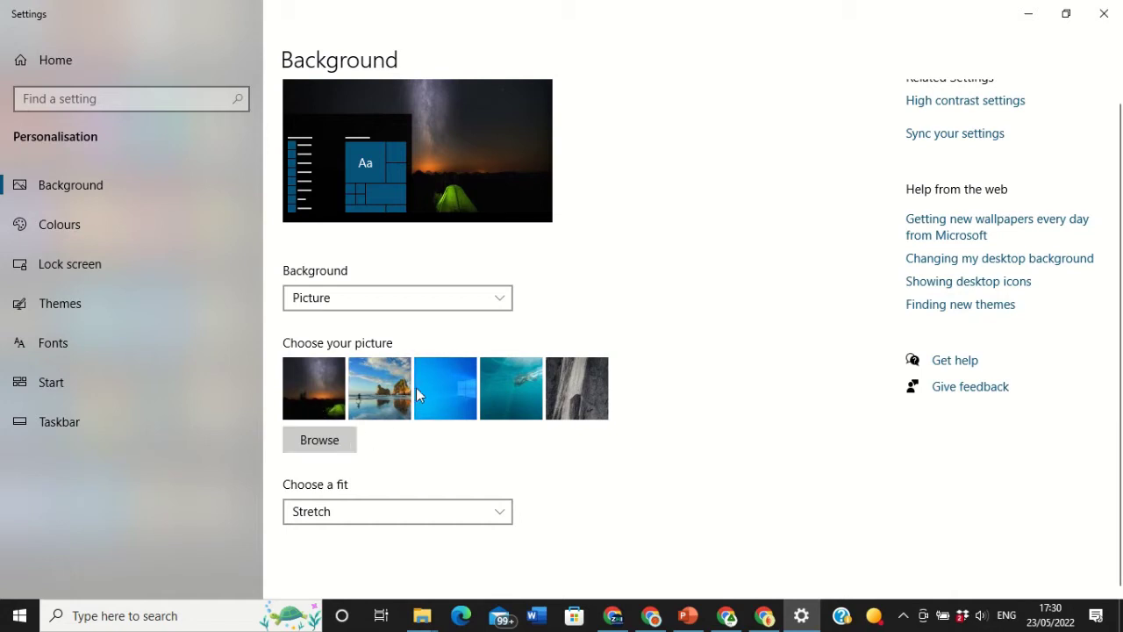
# - Browse to Downloads > nature and set download (1).jpg as the wallpaper
pyautogui.click(332, 447)
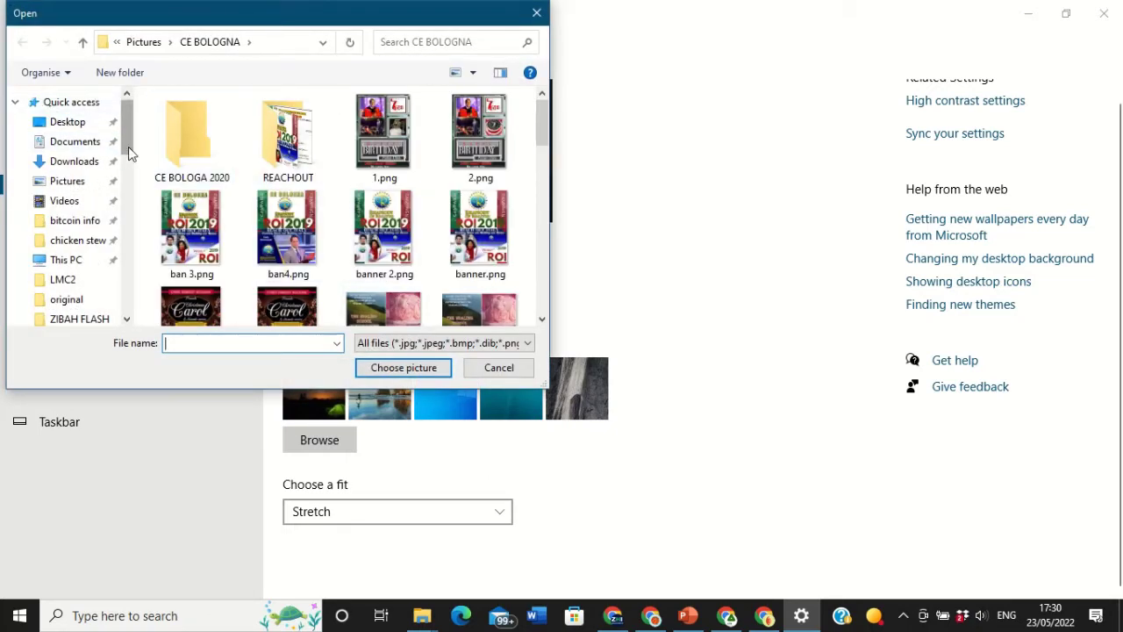
pyautogui.scroll(-5, 125, 143)
pyautogui.scroll(5, 105, 145)
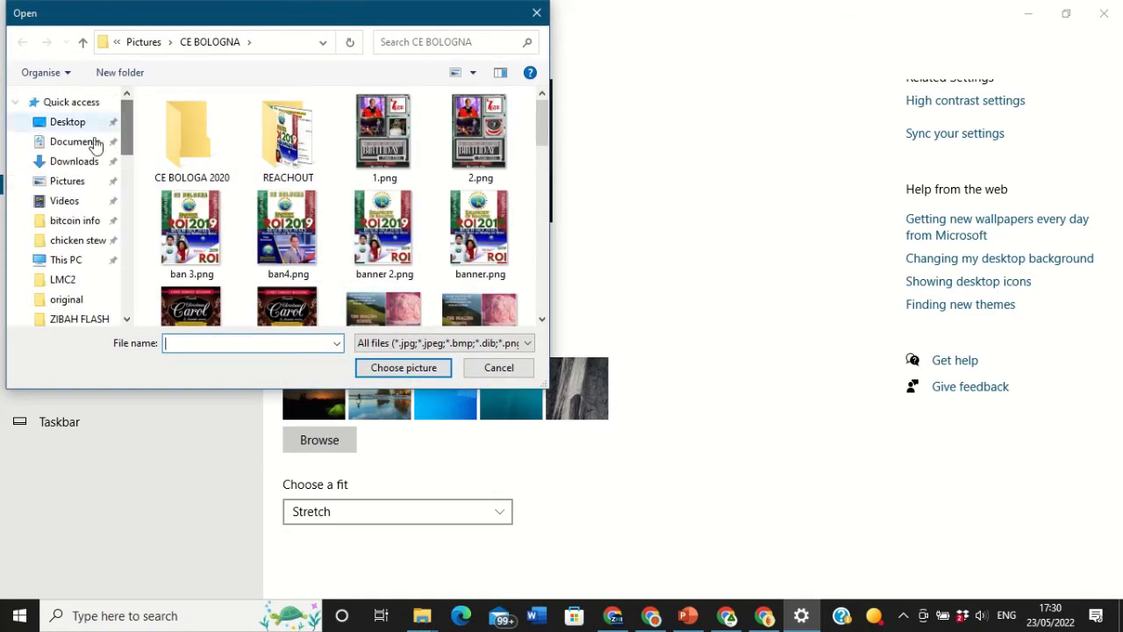
pyautogui.click(79, 162)
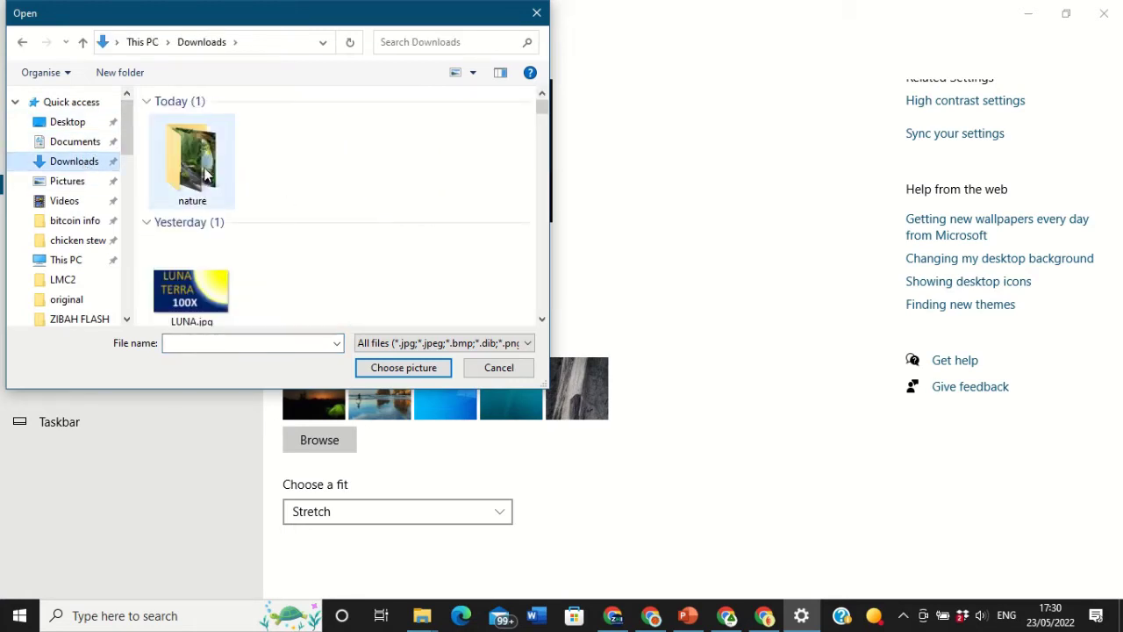
pyautogui.doubleClick(203, 171)
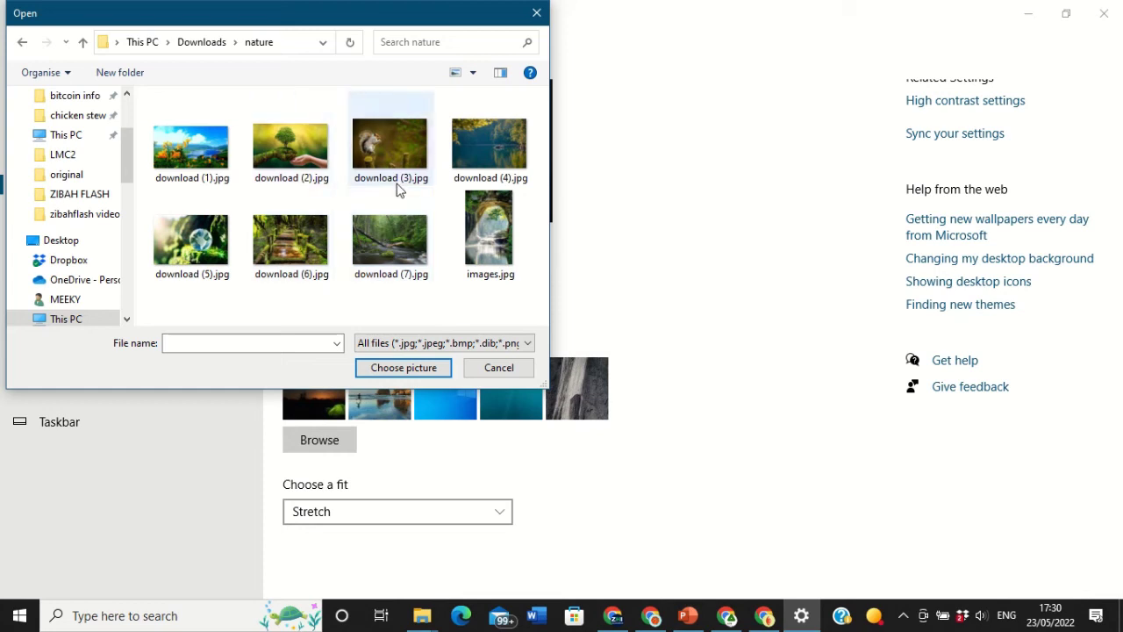
pyautogui.click(191, 164)
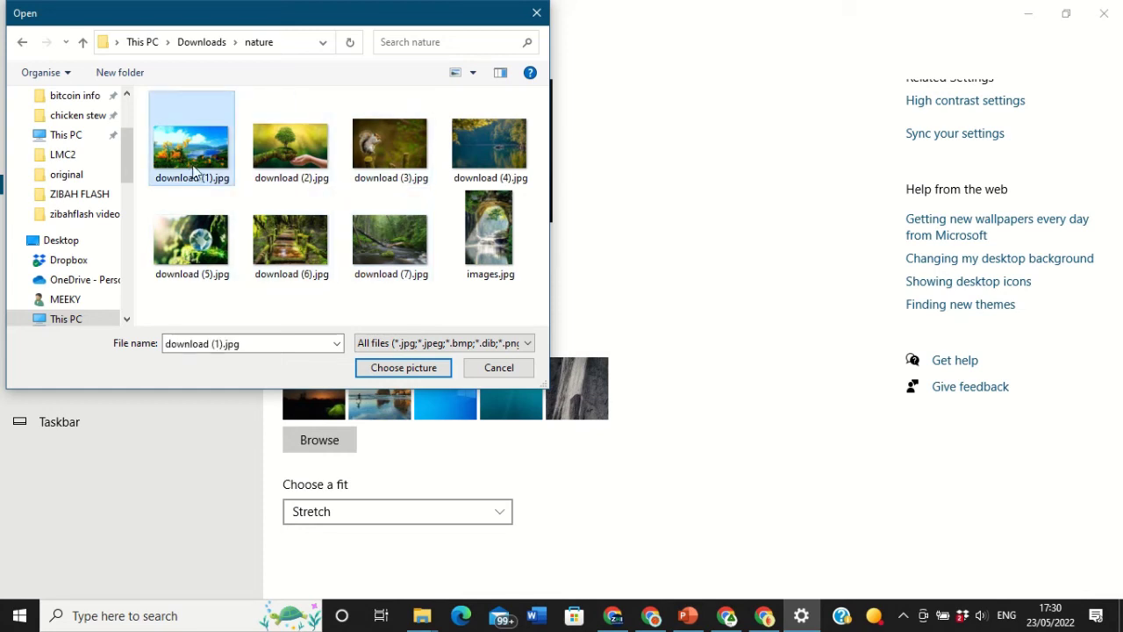
pyautogui.click(421, 374)
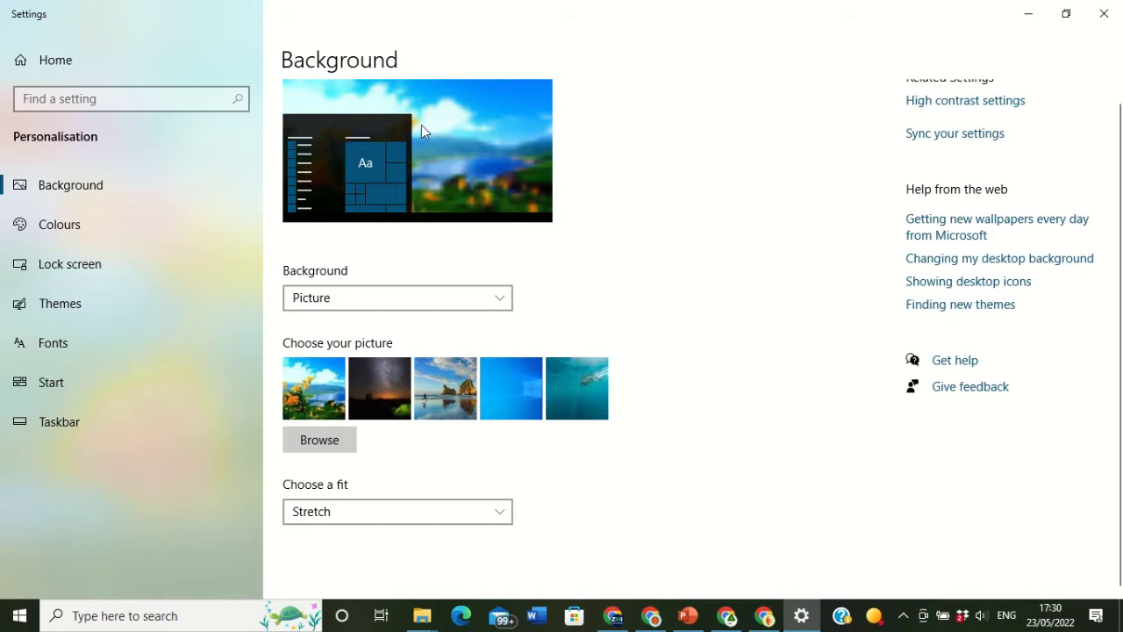
# - Close and reopen Personalisation, keep Picture, and restore the default blue Windows wallpaper
pyautogui.click(1108, 19)
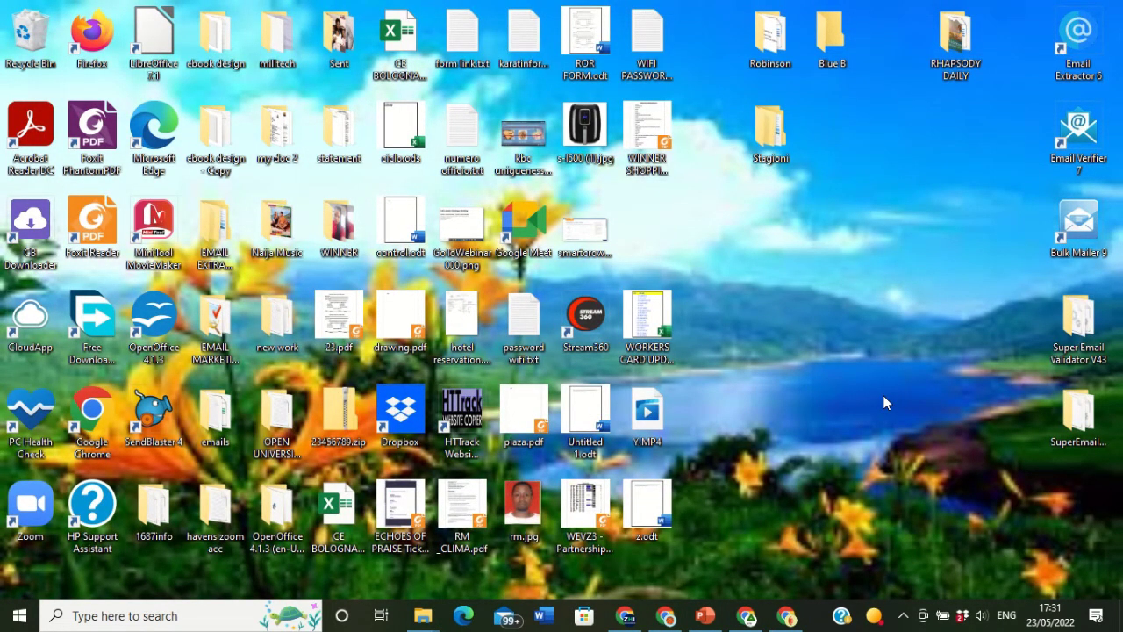
pyautogui.rightClick(800, 281)
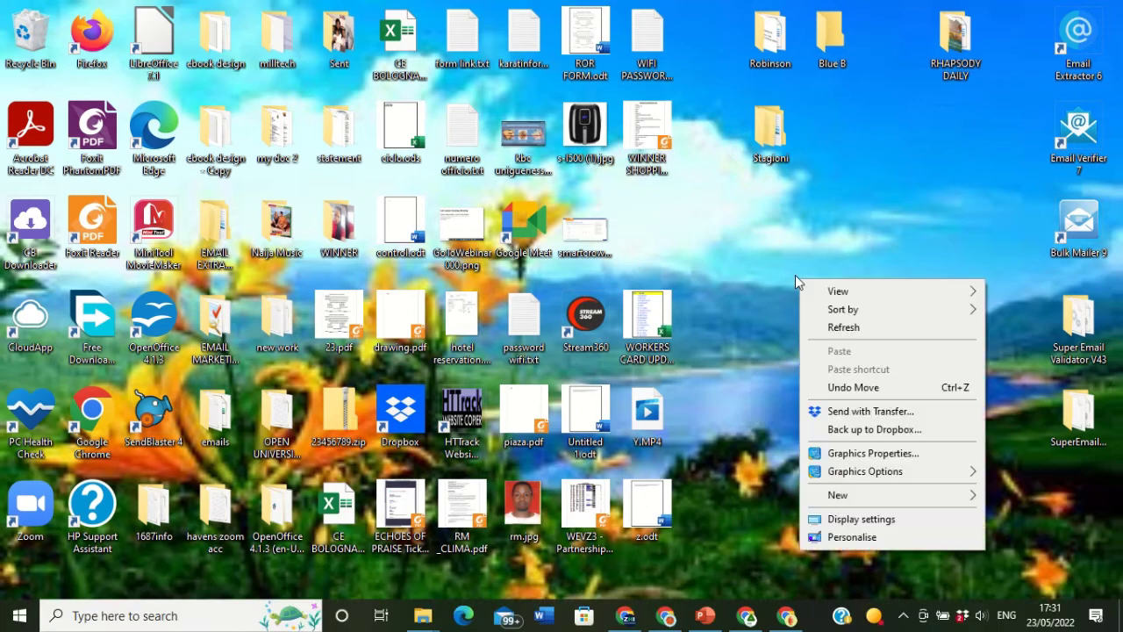
pyautogui.click(852, 537)
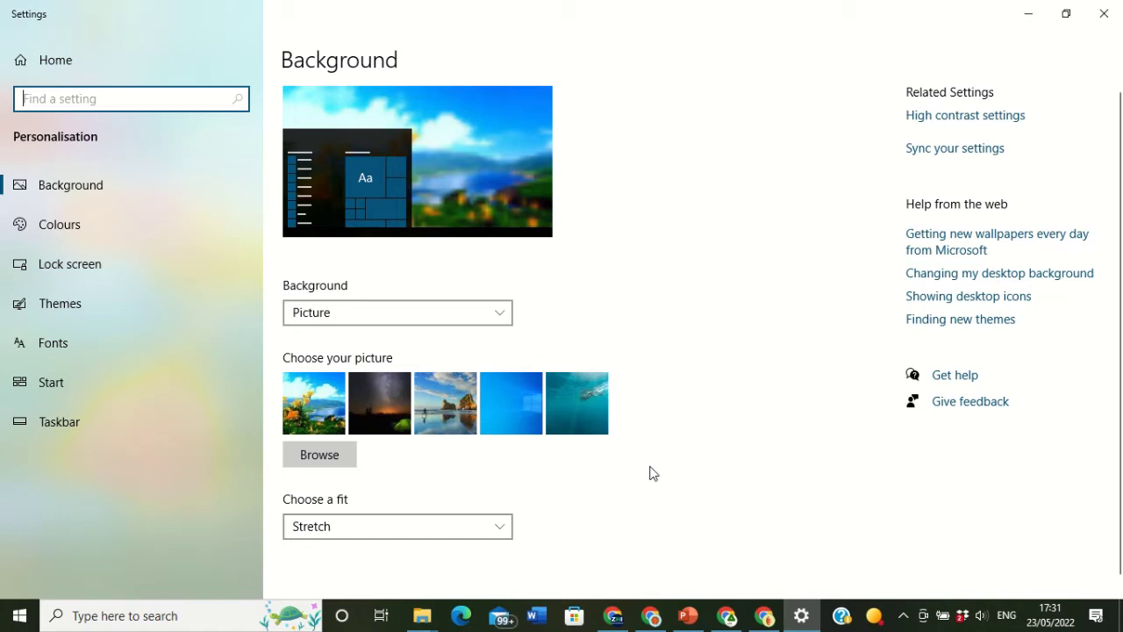
pyautogui.click(501, 317)
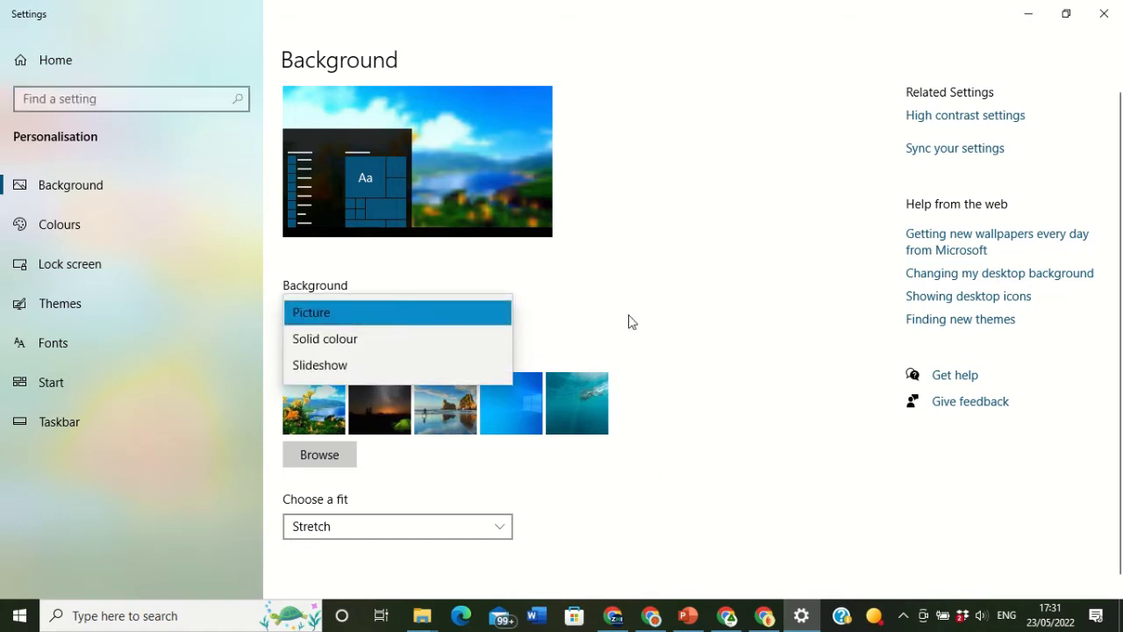
pyautogui.click(649, 333)
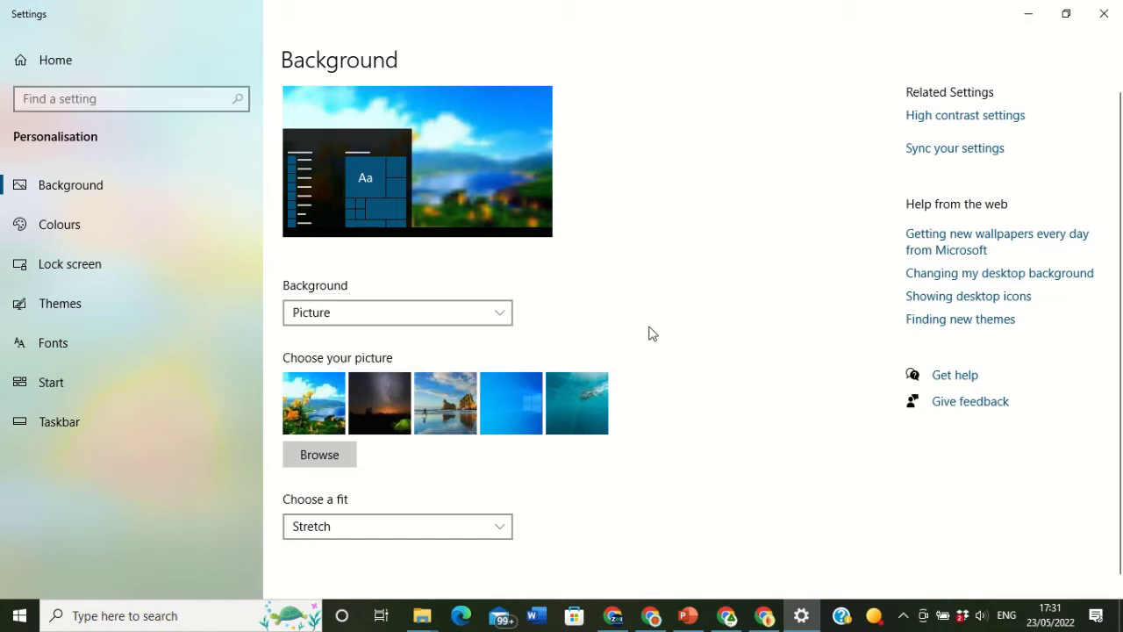
pyautogui.click(530, 406)
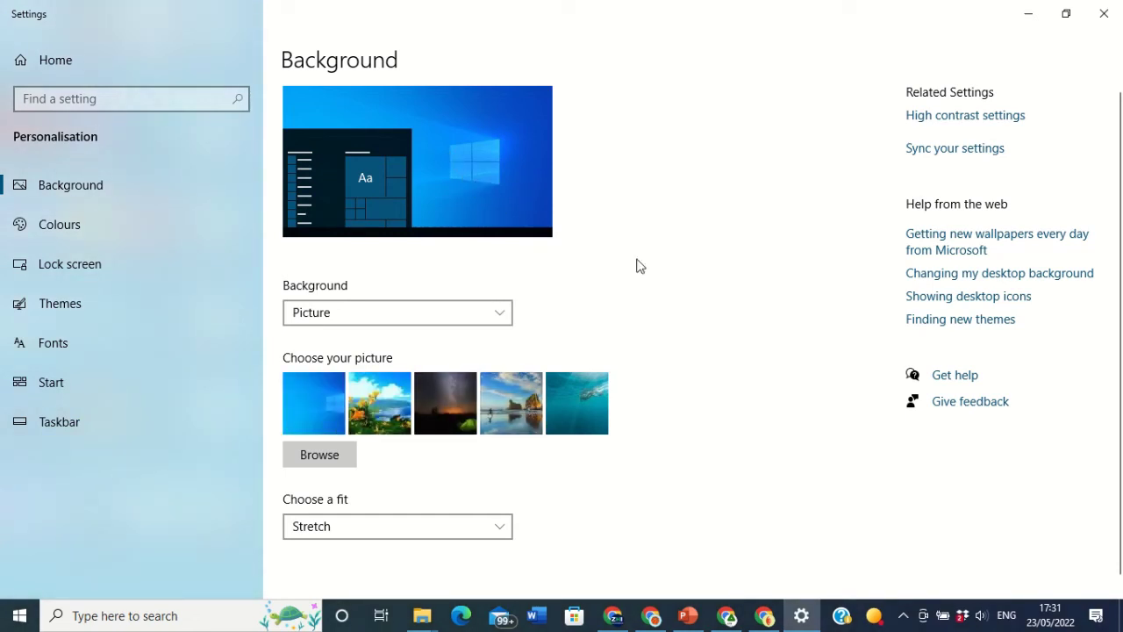
# - Switch Background to Solid colour, choose the red swatch, and close Settings
pyautogui.click(505, 316)
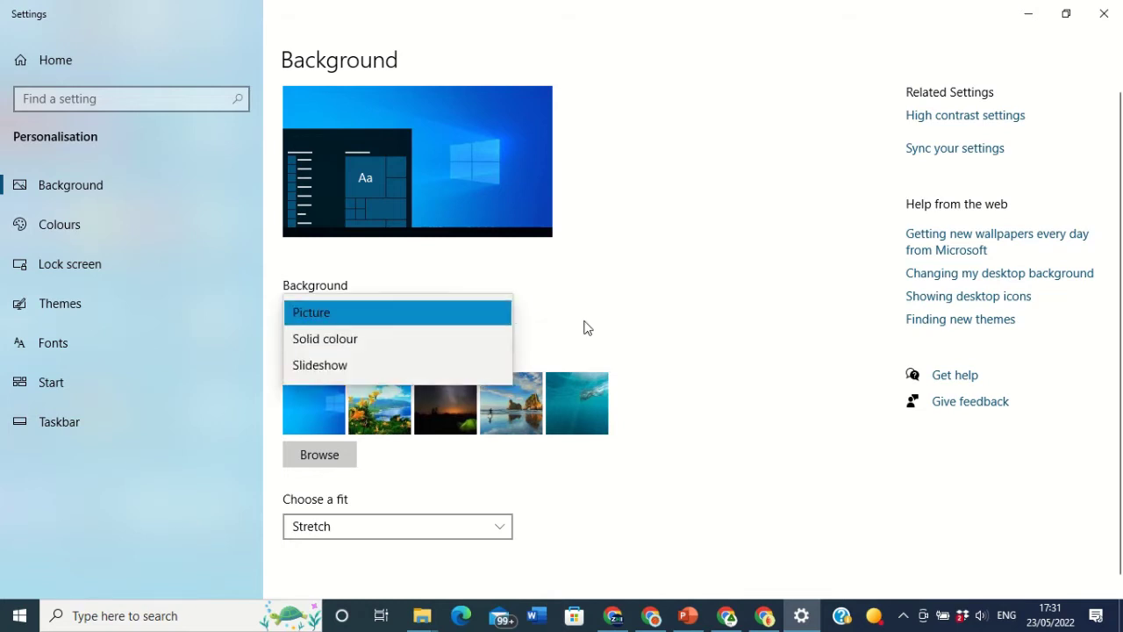
pyautogui.click(383, 344)
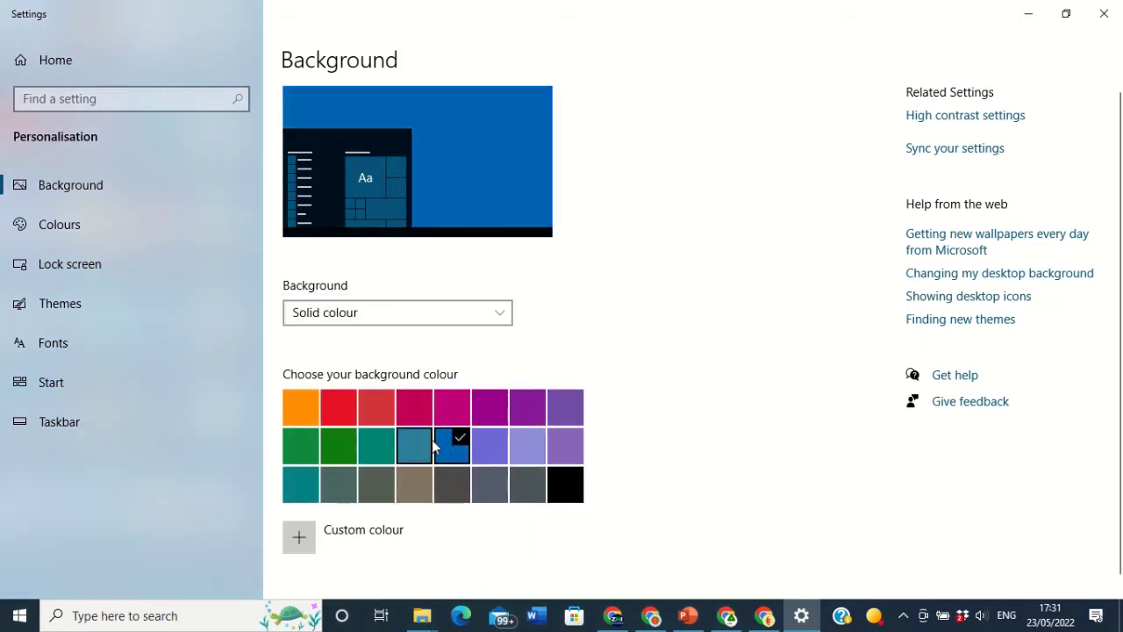
pyautogui.scroll(-1, 626, 395)
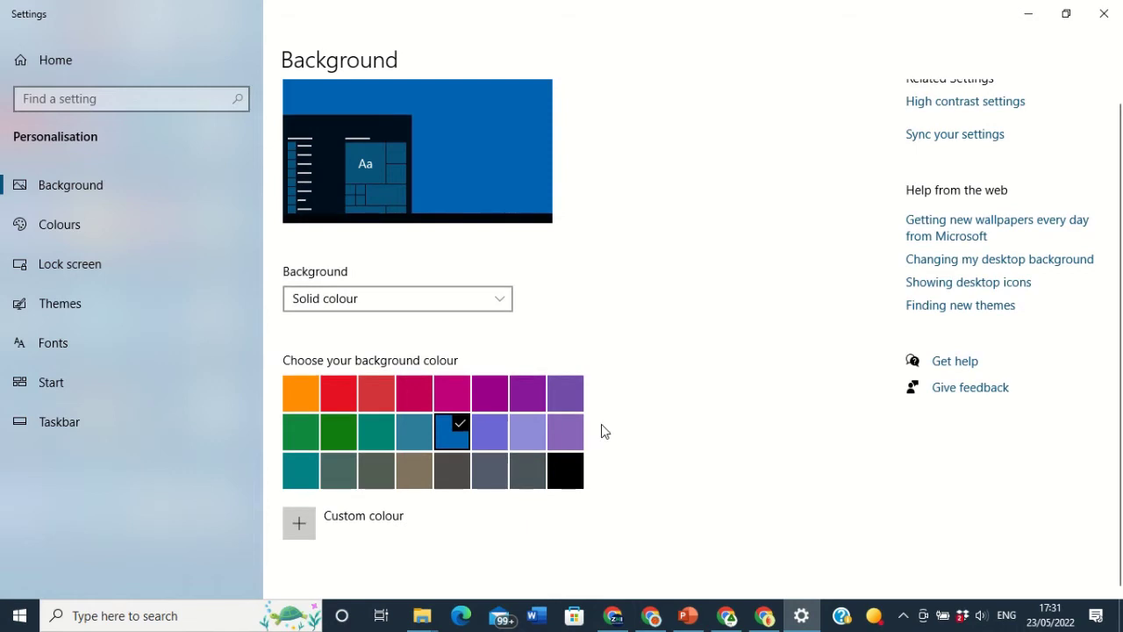
pyautogui.click(343, 400)
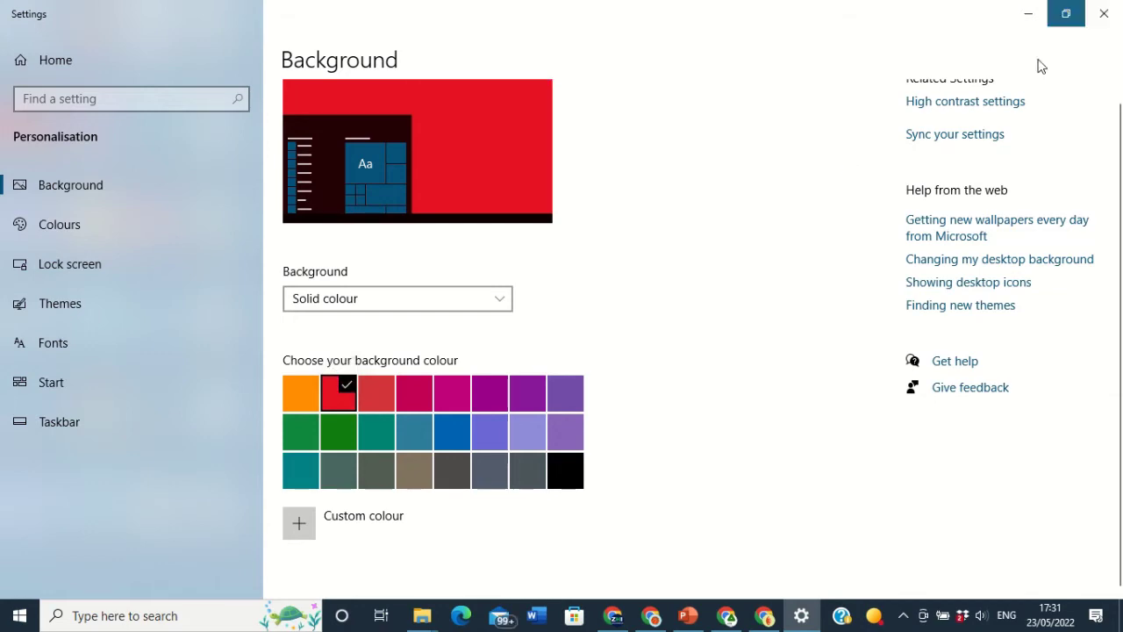
pyautogui.click(1107, 11)
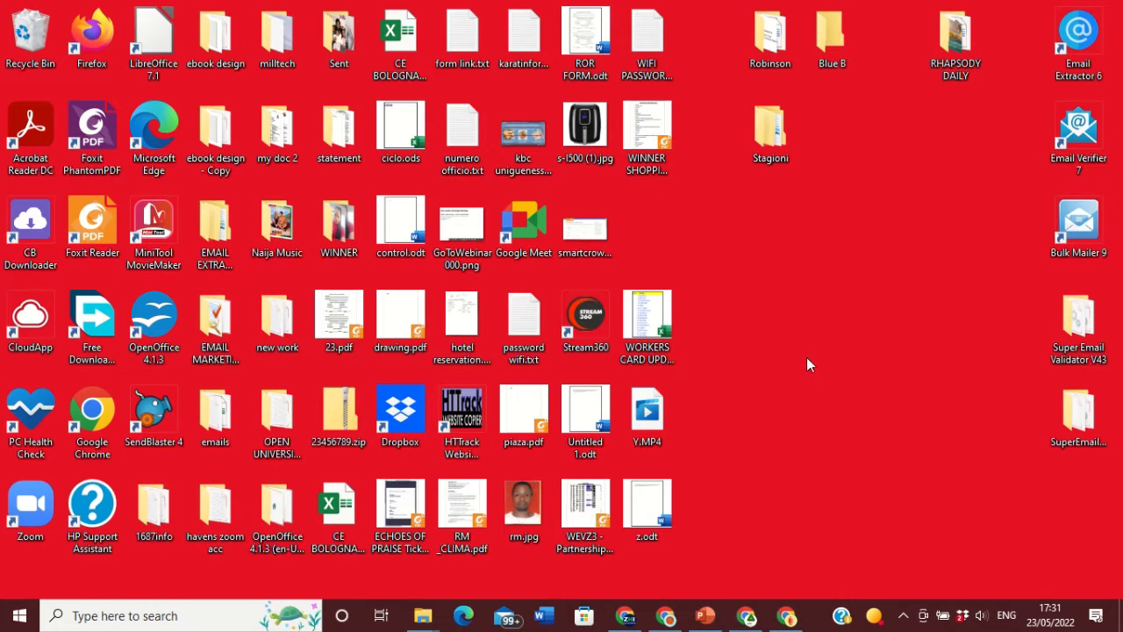
# - Reopen Personalisation from the desktop and expand the Background type list
pyautogui.rightClick(790, 252)
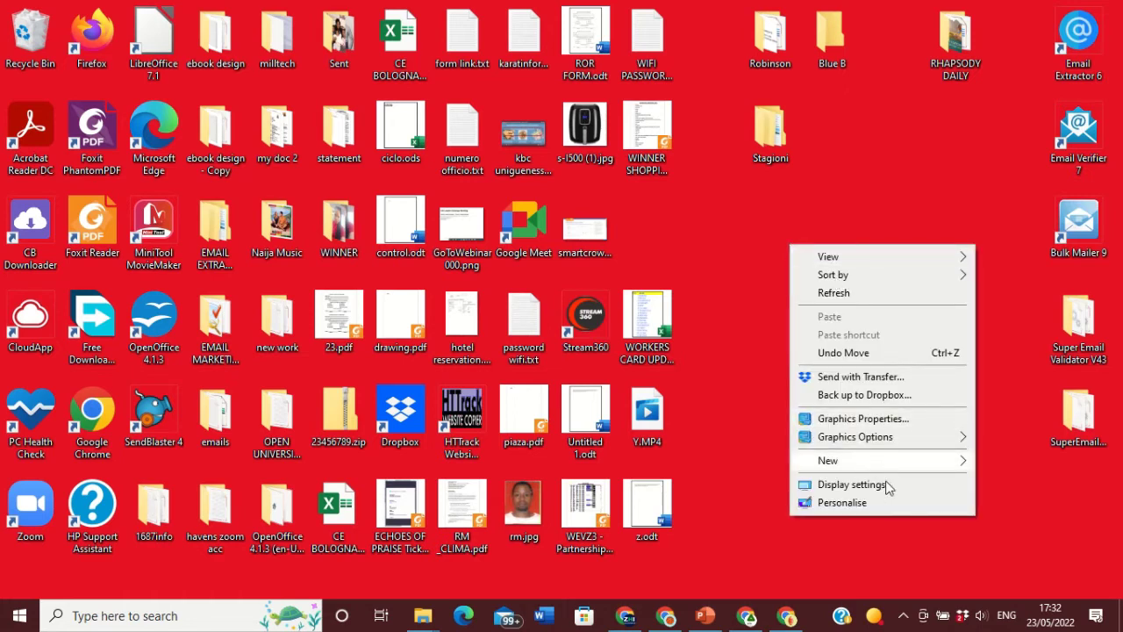
pyautogui.click(863, 505)
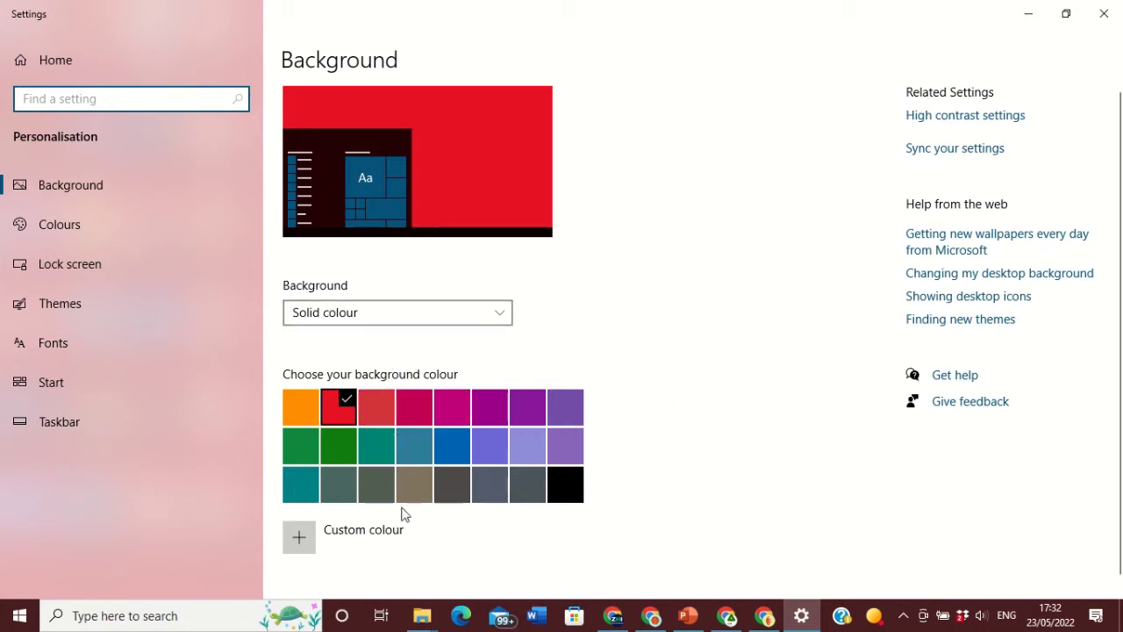
pyautogui.scroll(-1, 488, 494)
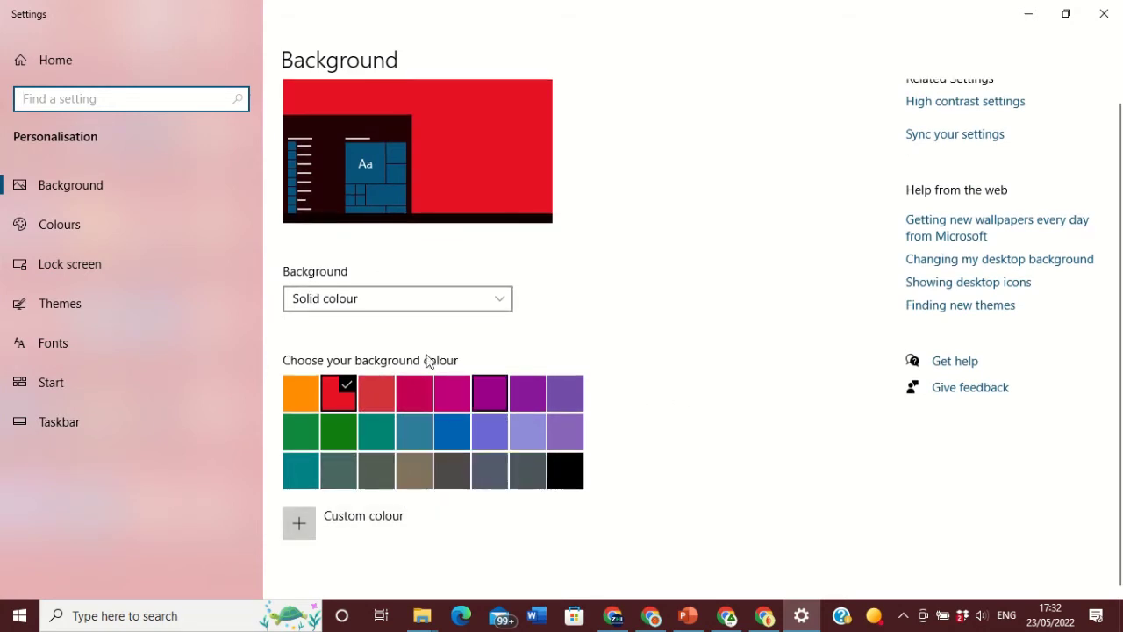
pyautogui.click(501, 299)
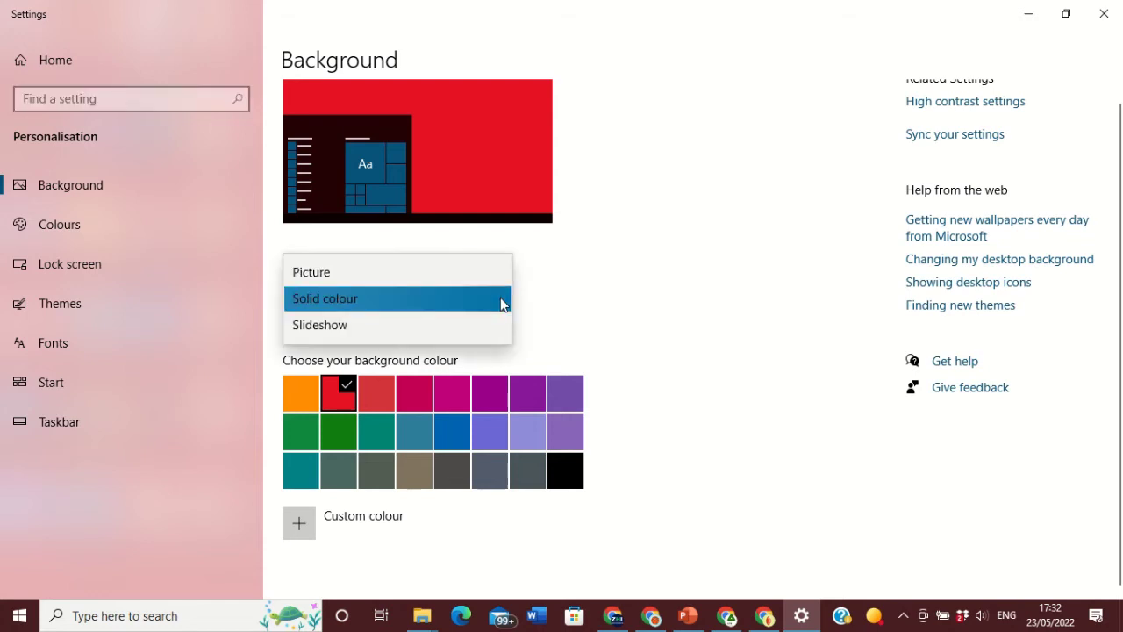
# - Change Background from Solid colour back to Picture, then expand the type list again
pyautogui.click(387, 279)
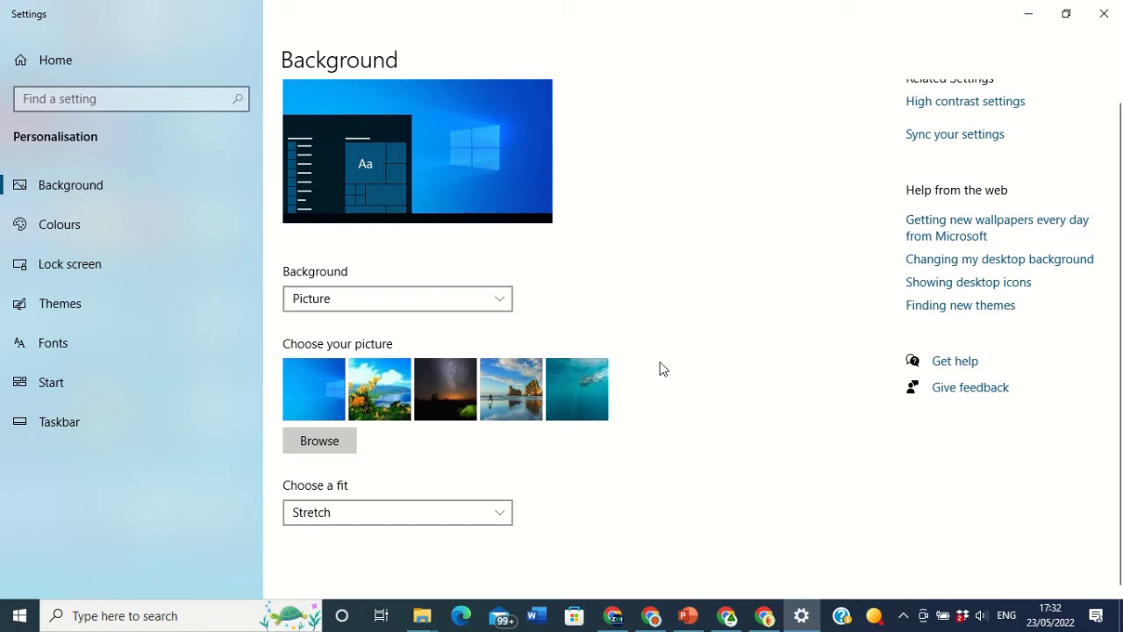
pyautogui.click(501, 298)
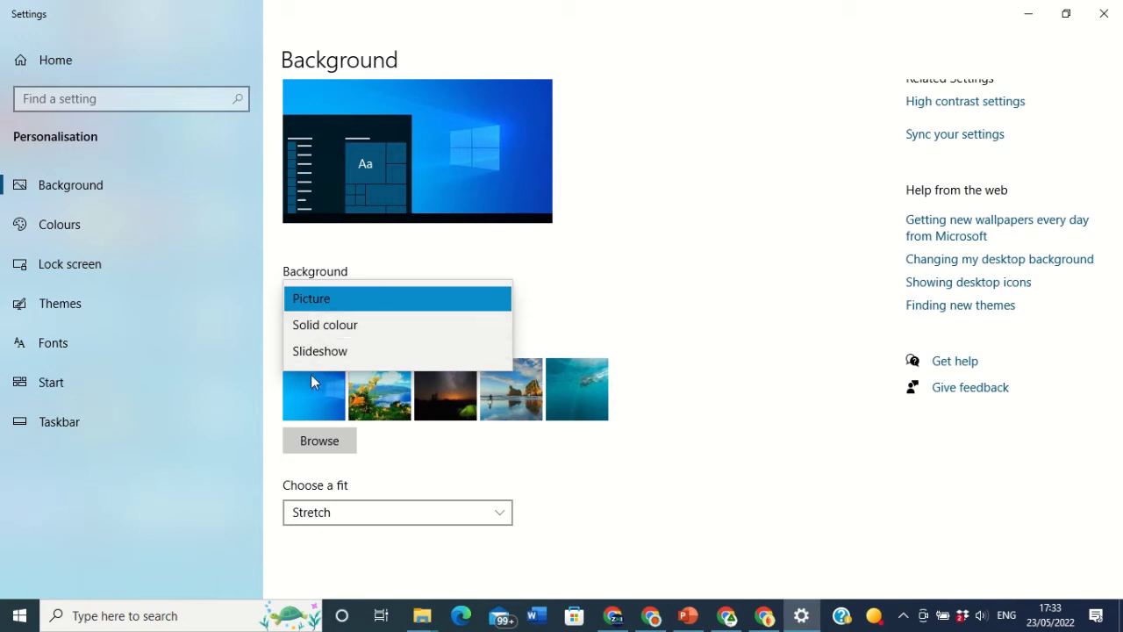
# - Set Background to Slideshow, keeping the picture change interval at 1 minute
pyautogui.click(350, 351)
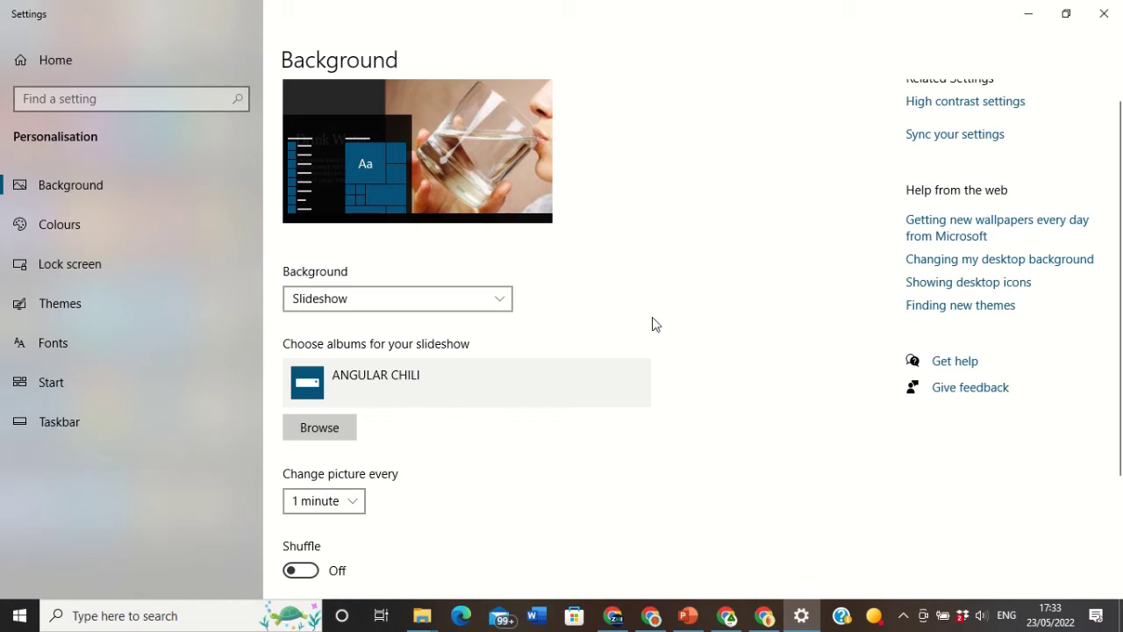
pyautogui.scroll(-2, 648, 329)
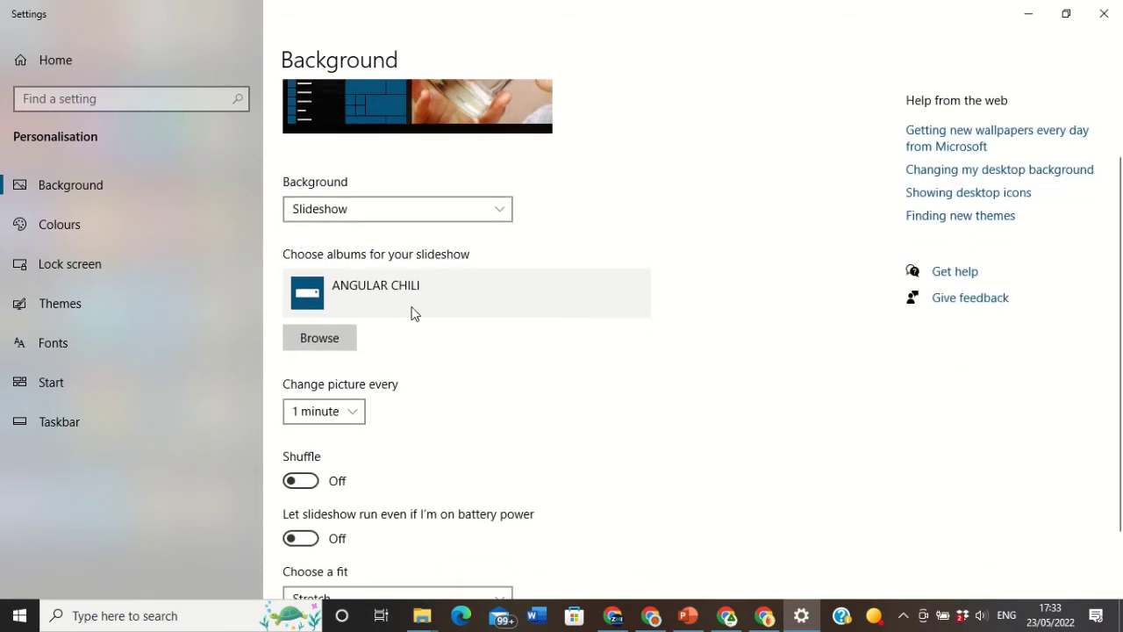
pyautogui.scroll(2, 413, 313)
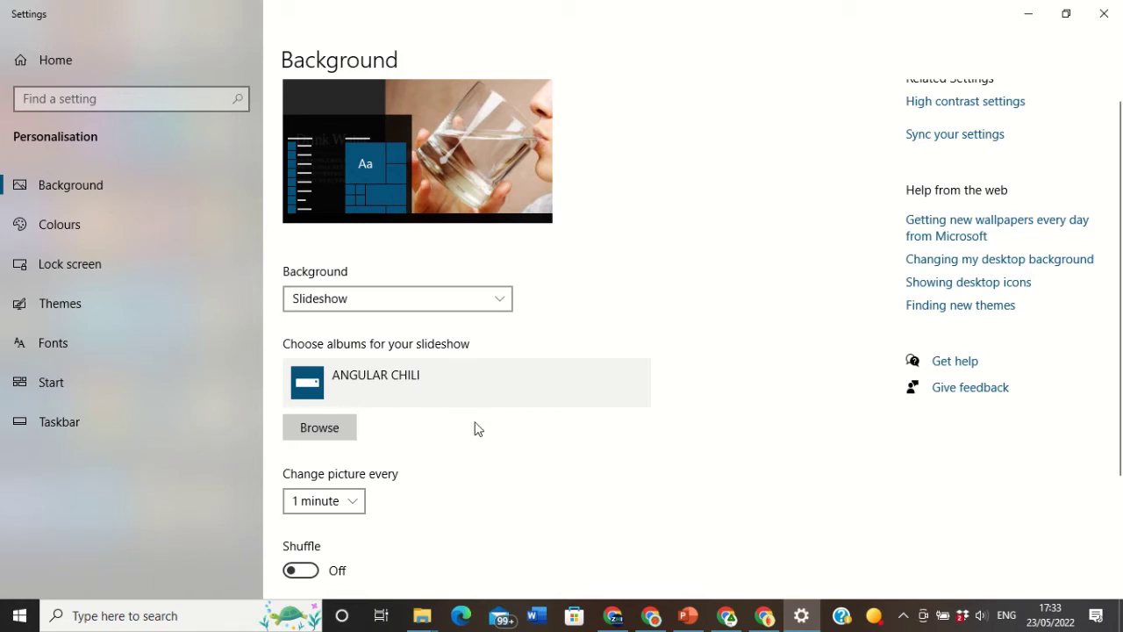
pyautogui.scroll(-1, 584, 428)
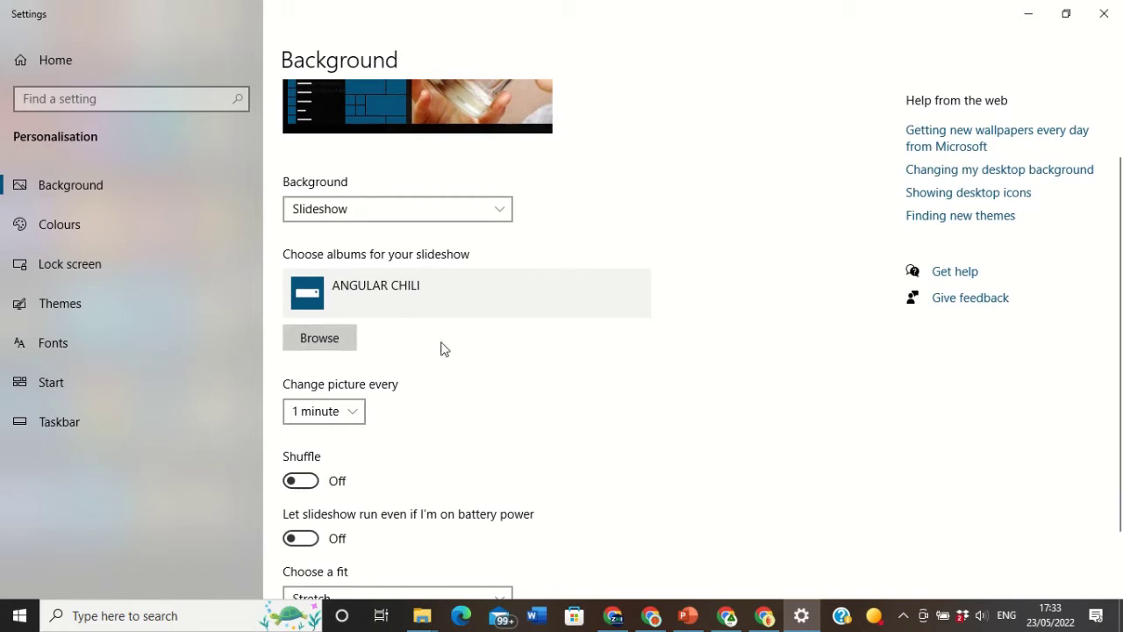
pyautogui.scroll(-1, 441, 349)
pyautogui.scroll(1, 474, 245)
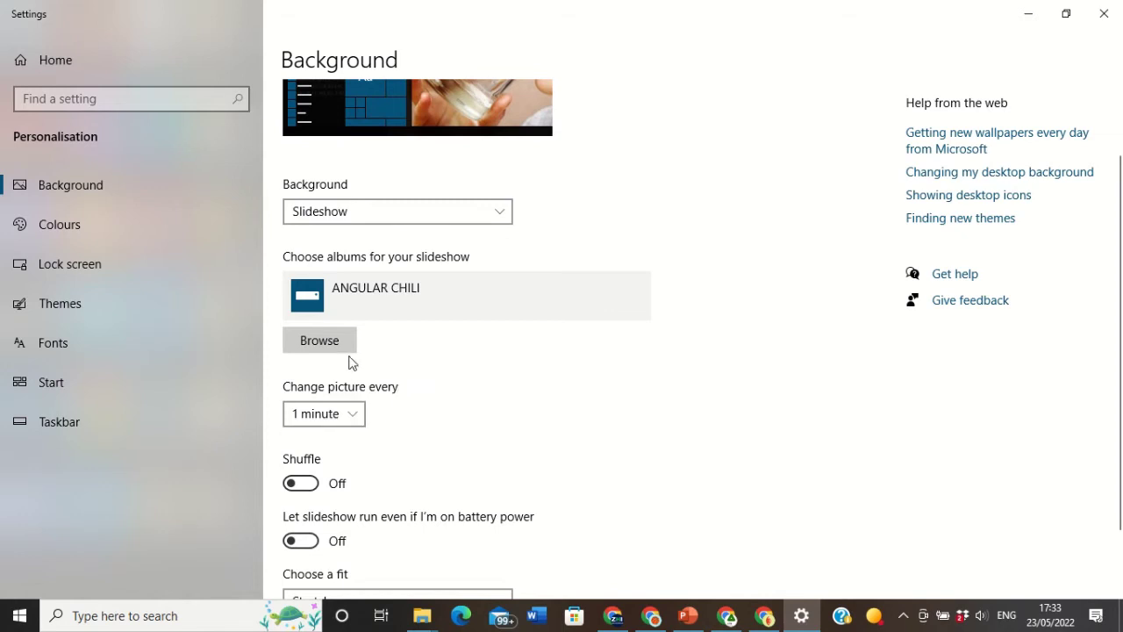
pyautogui.click(356, 416)
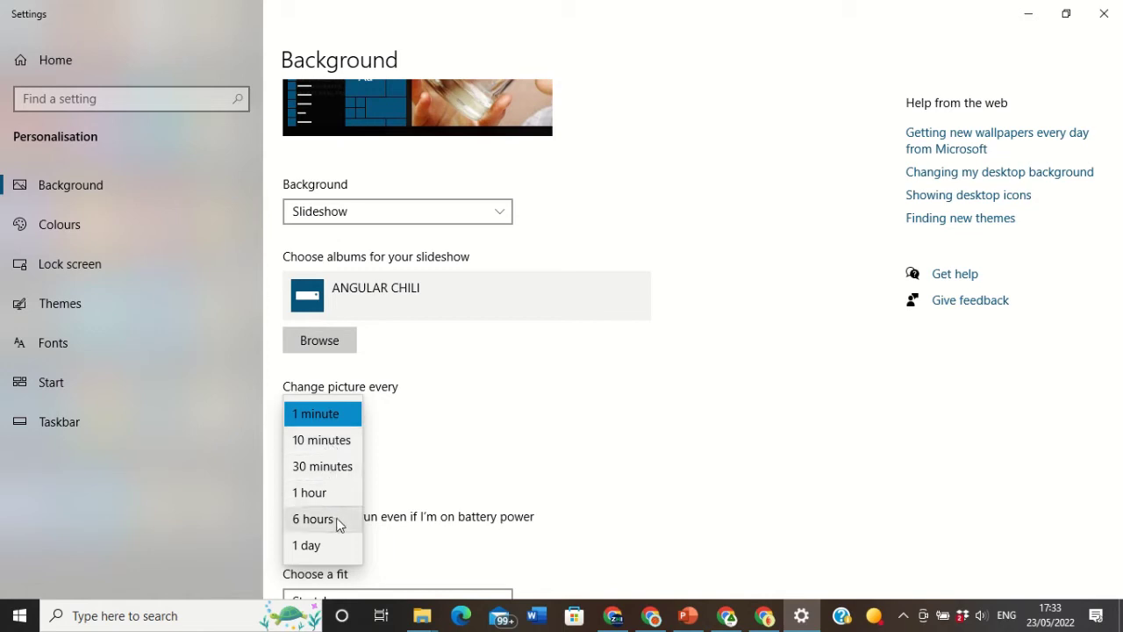
pyautogui.click(549, 422)
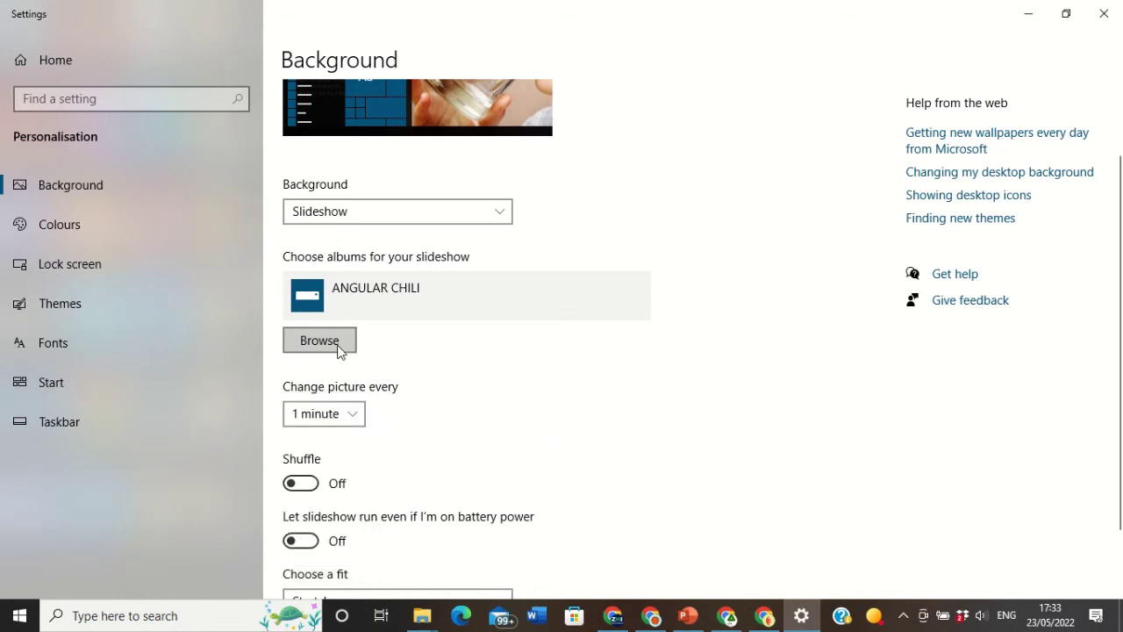
pyautogui.scroll(1, 490, 382)
pyautogui.scroll(2, 491, 404)
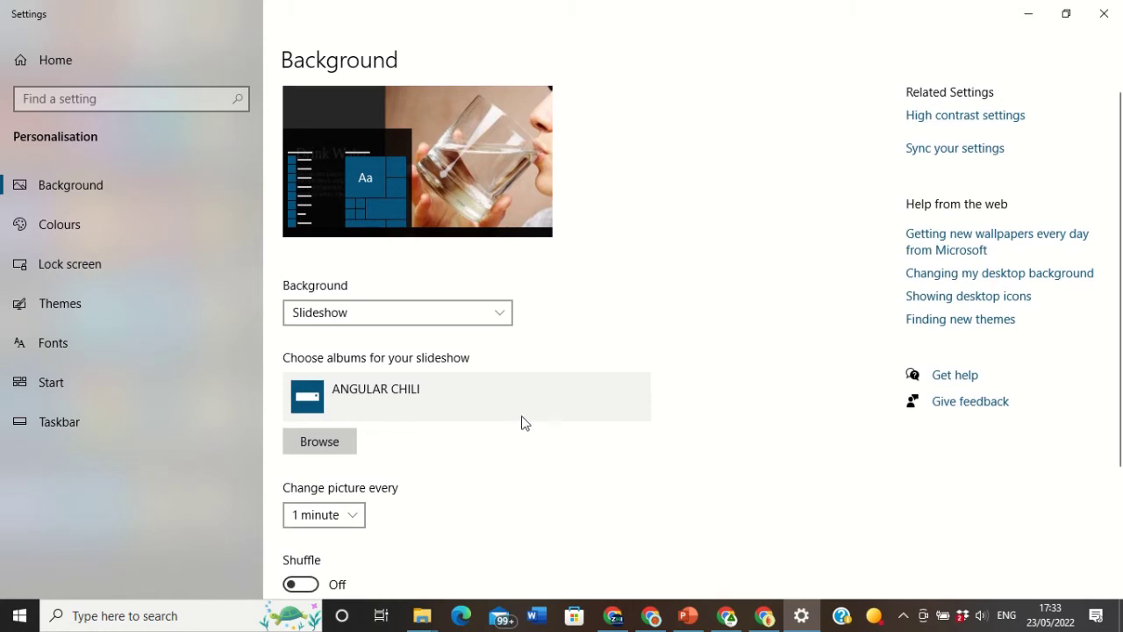
pyautogui.scroll(-3, 517, 423)
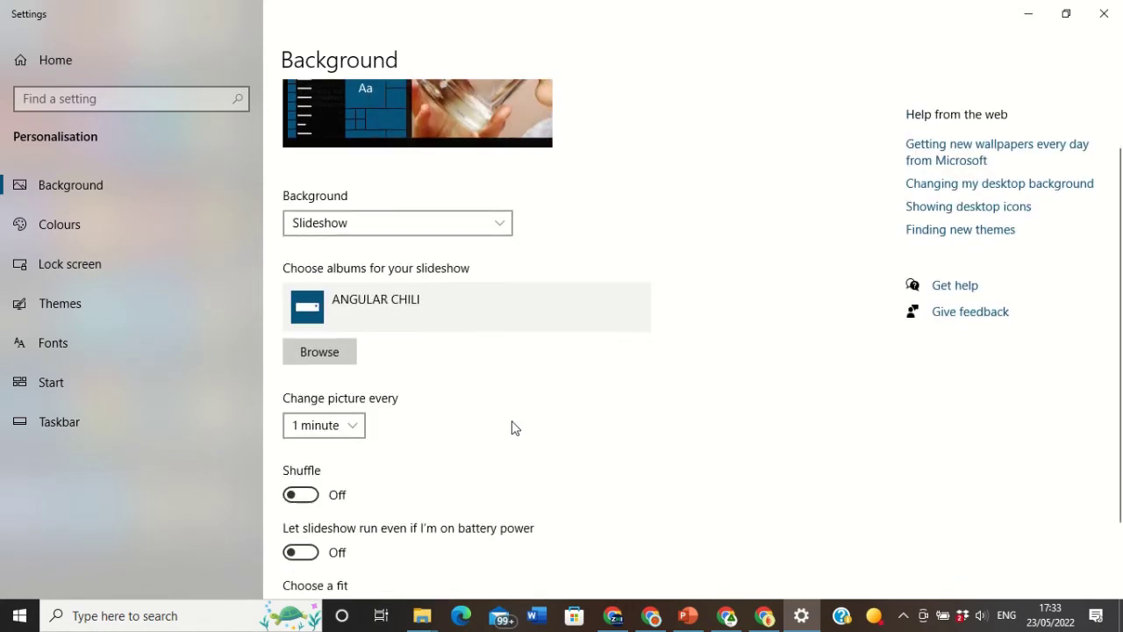
# - Choose the nature folder in Downloads as the slideshow album
pyautogui.click(330, 355)
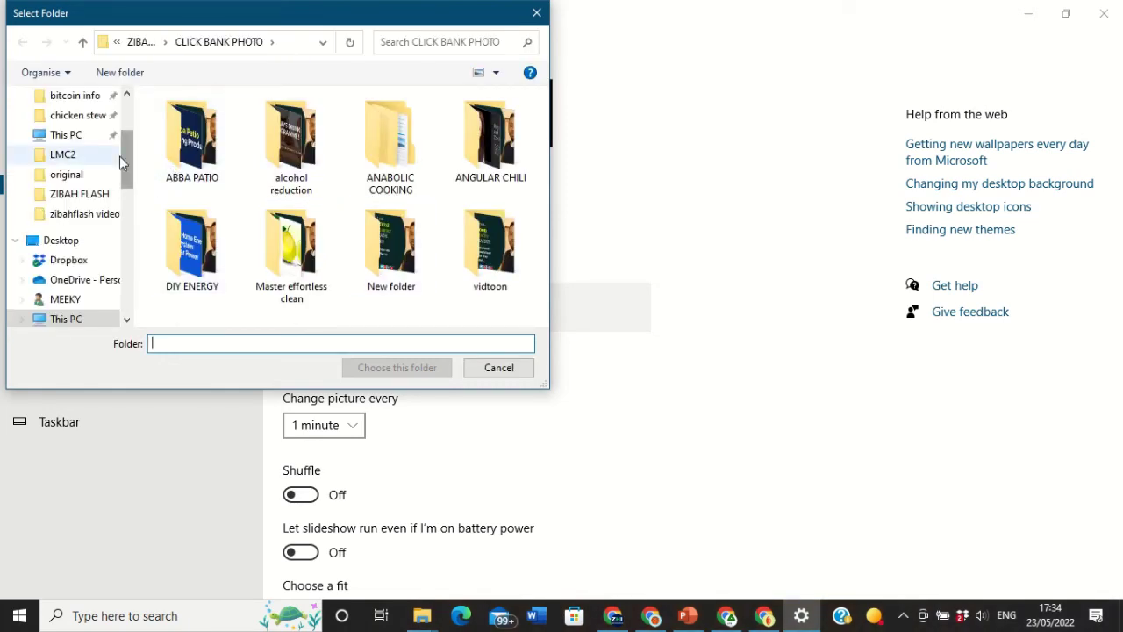
pyautogui.scroll(3, 131, 144)
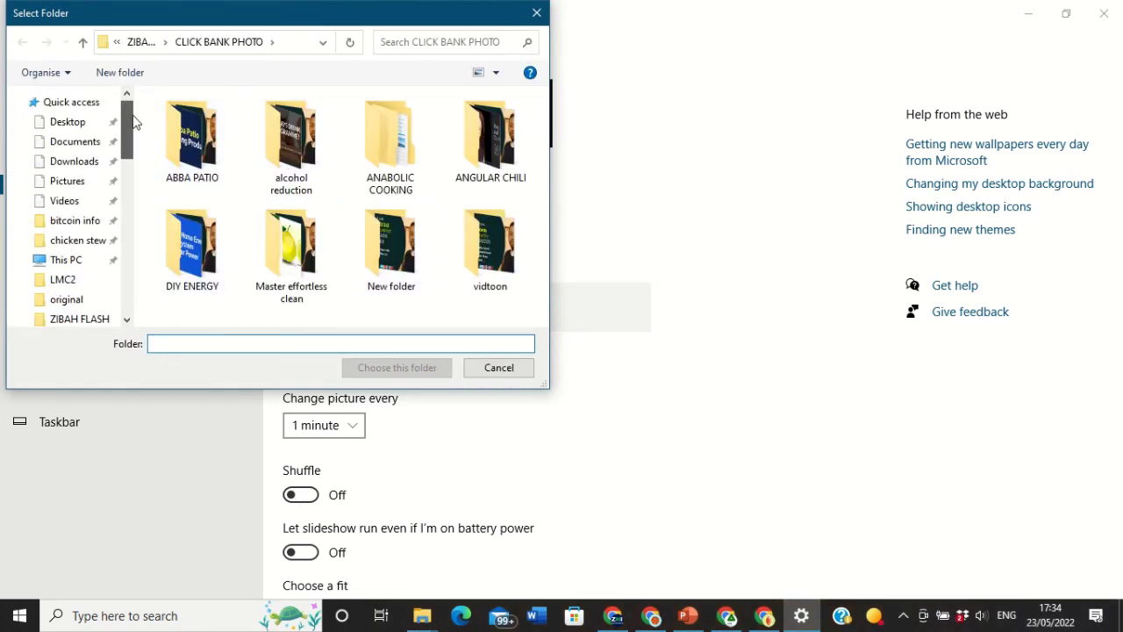
pyautogui.click(79, 161)
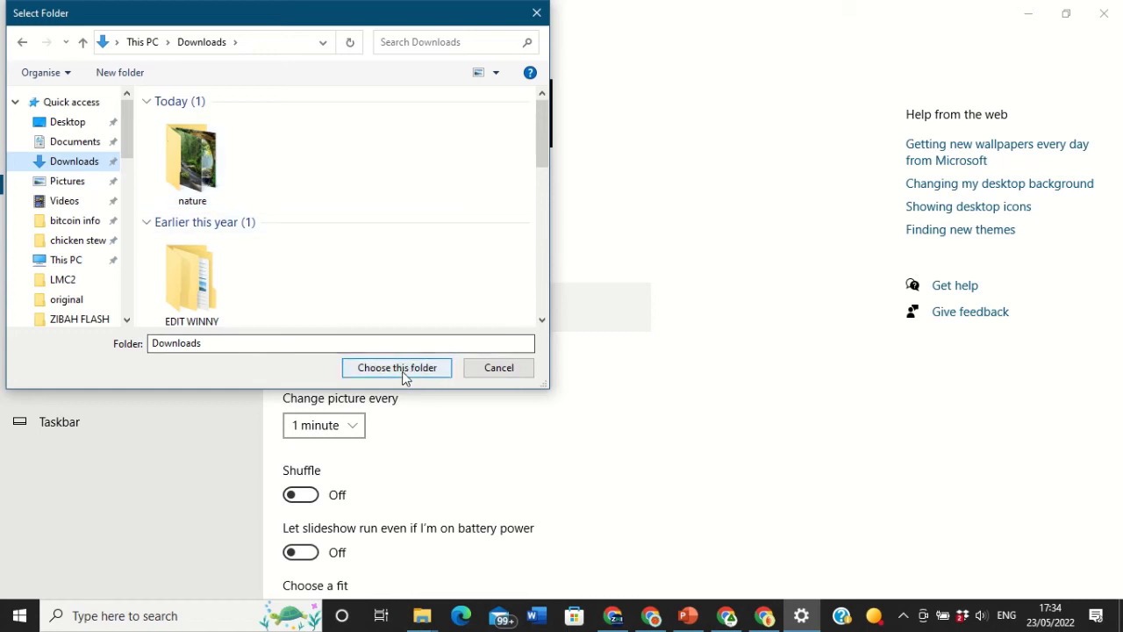
pyautogui.click(197, 167)
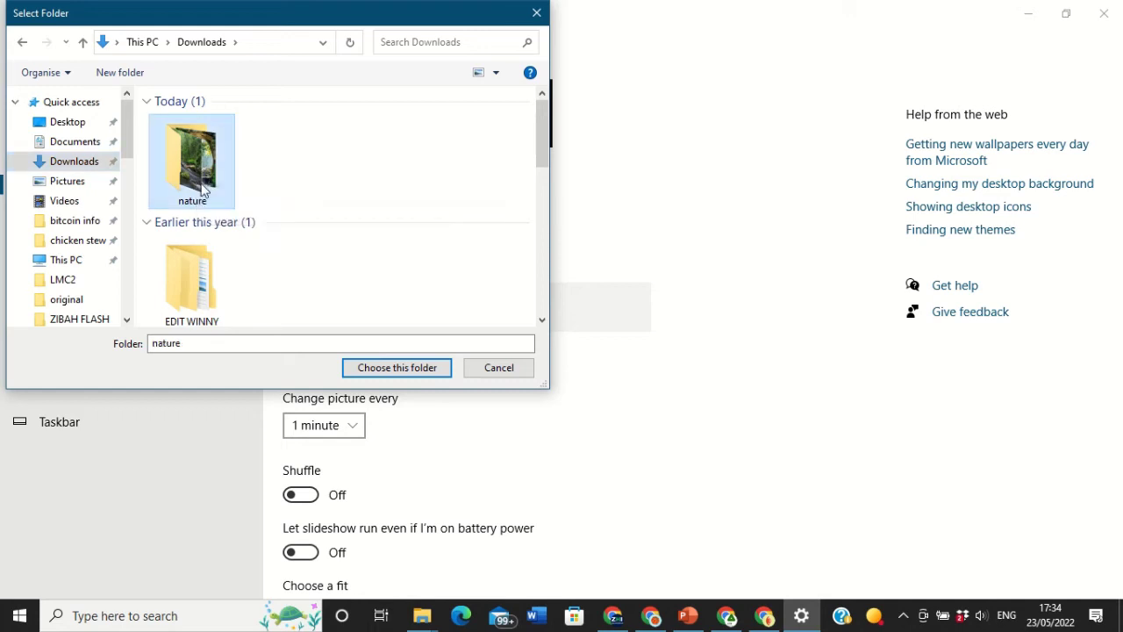
pyautogui.click(408, 370)
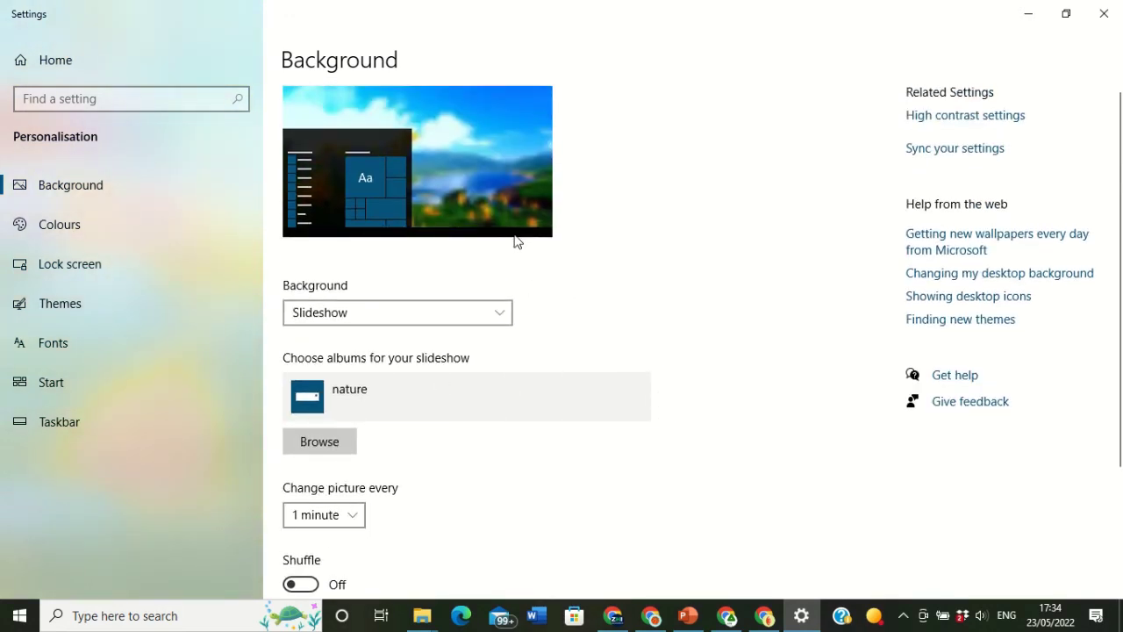
# - Keep the slideshow's picture change interval at 1 minute
pyautogui.scroll(-1, 688, 418)
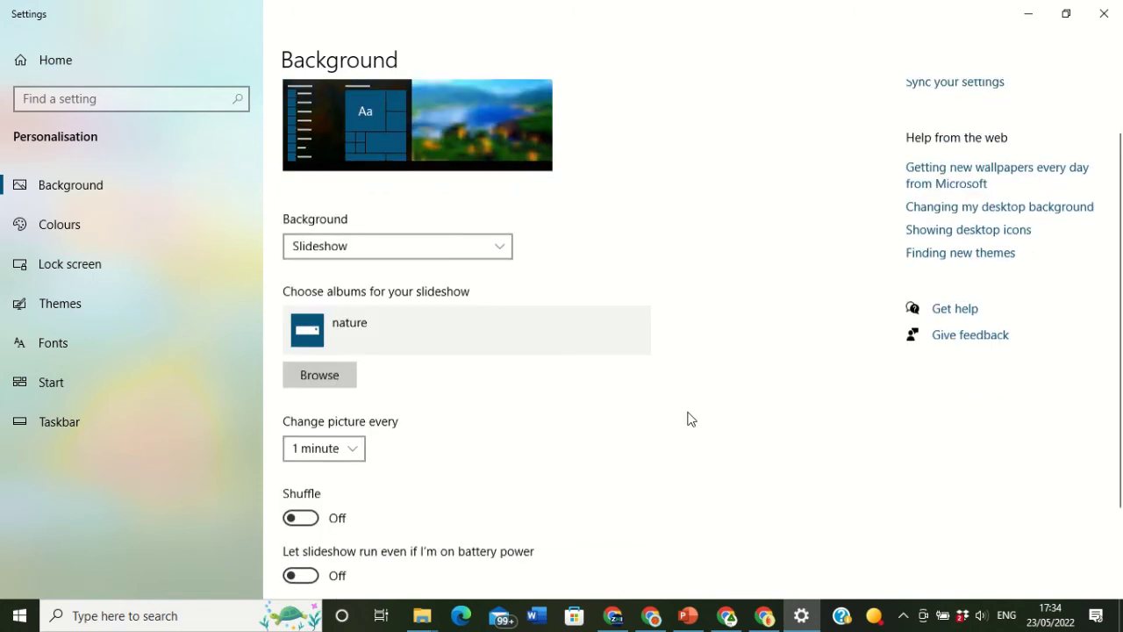
pyautogui.scroll(-1, 687, 419)
pyautogui.click(346, 335)
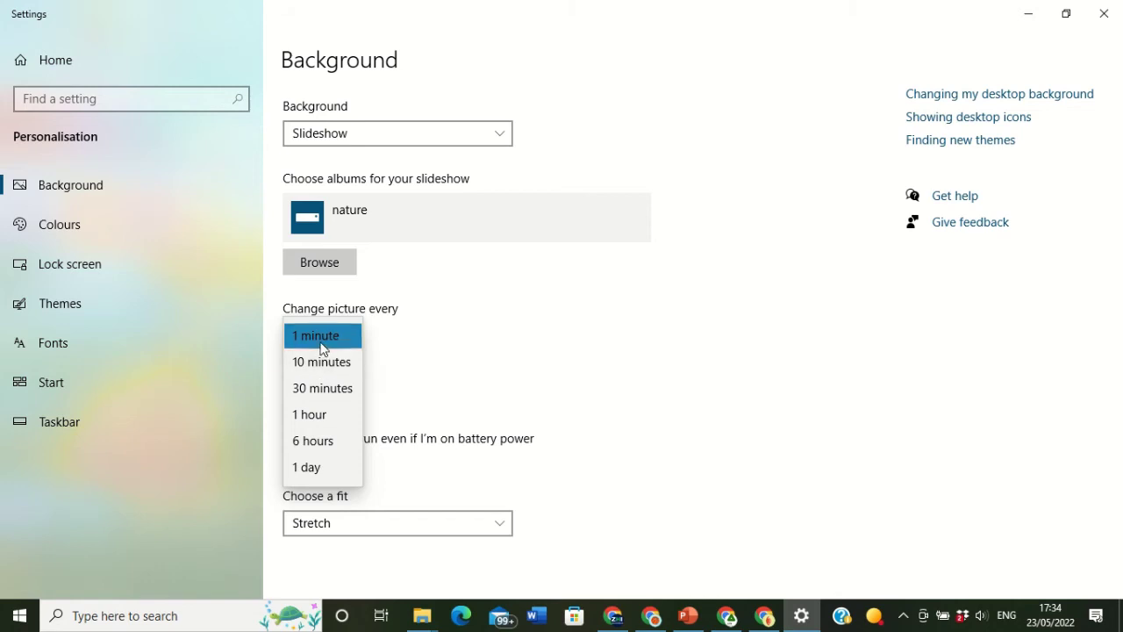
pyautogui.click(555, 357)
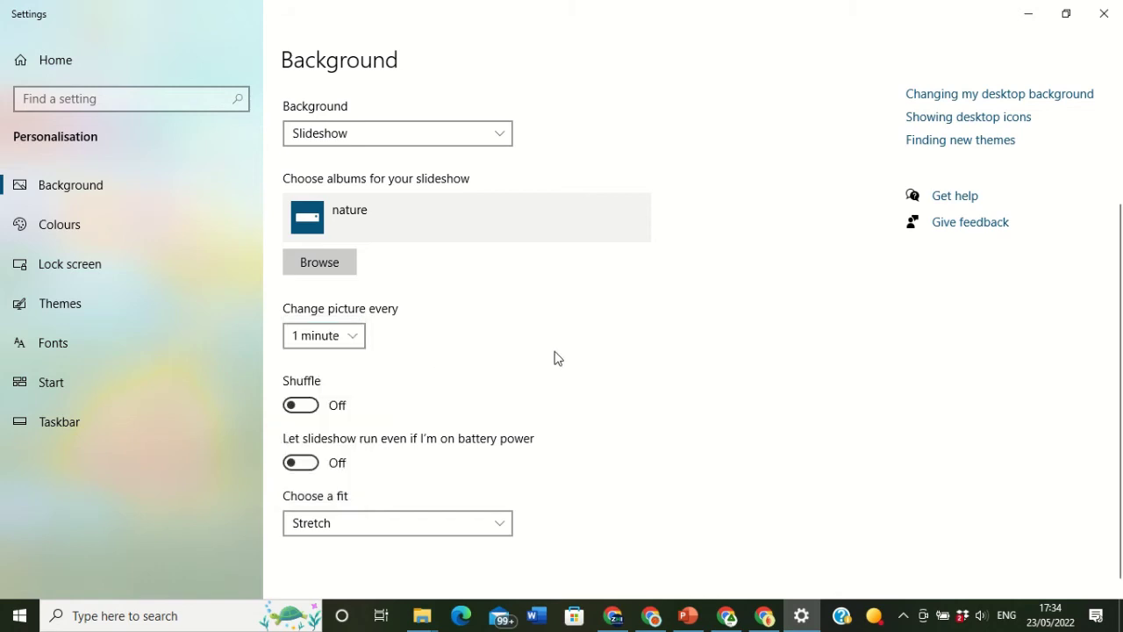
# - Turn Shuffle on and let the slideshow run on battery power
pyautogui.scroll(-1, 643, 416)
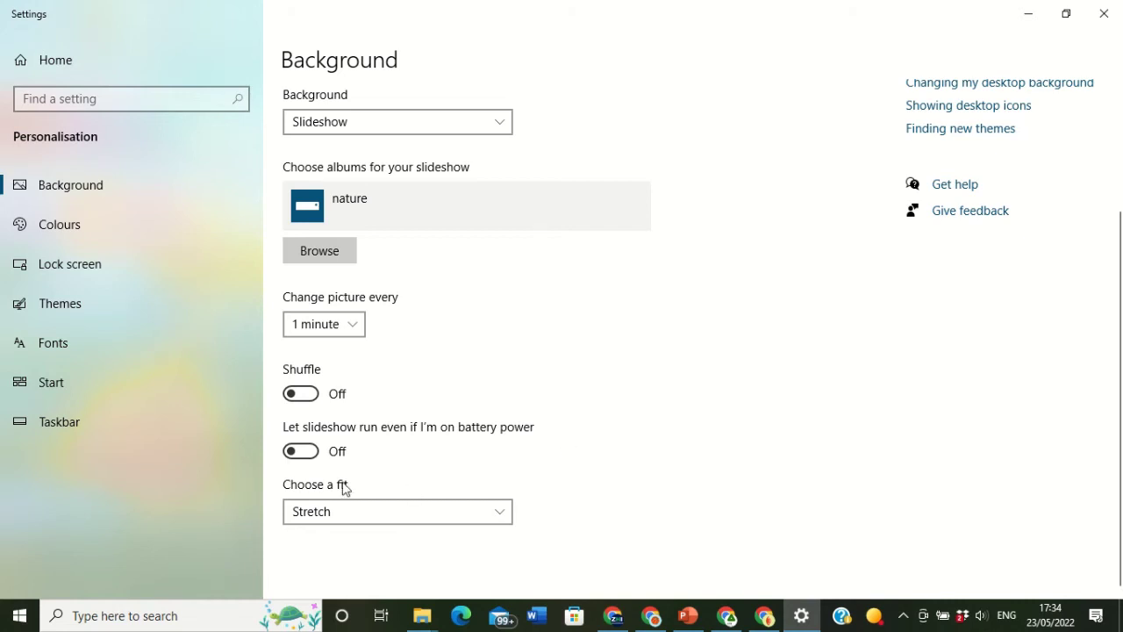
pyautogui.click(304, 398)
pyautogui.click(305, 397)
pyautogui.click(309, 395)
pyautogui.click(297, 452)
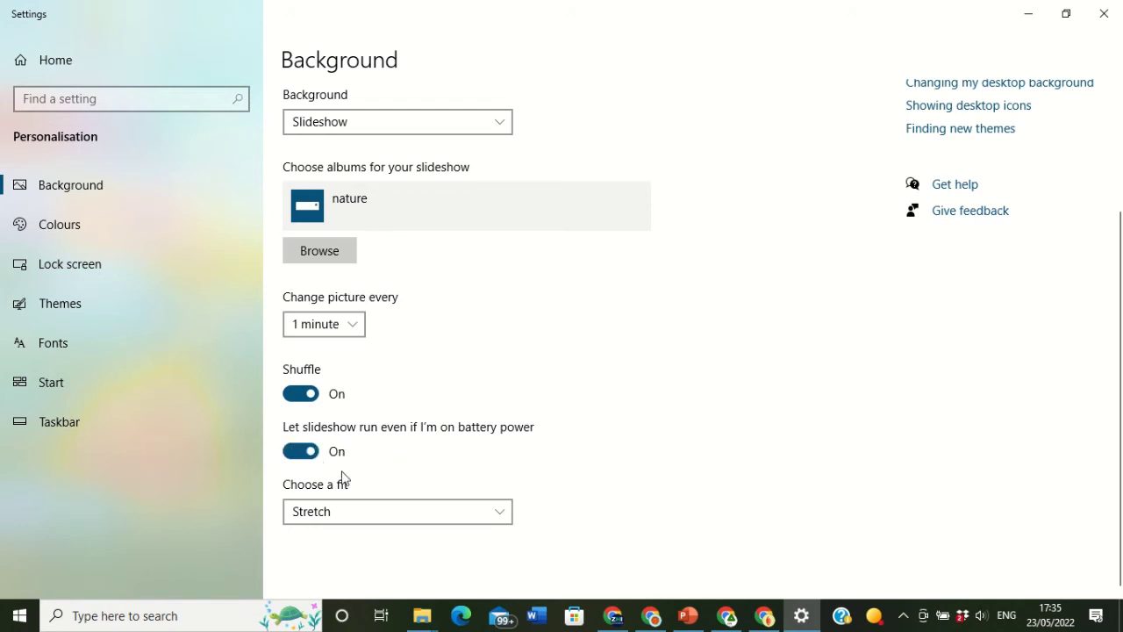
# - Change the slideshow fit from Stretch to Fill
pyautogui.click(498, 512)
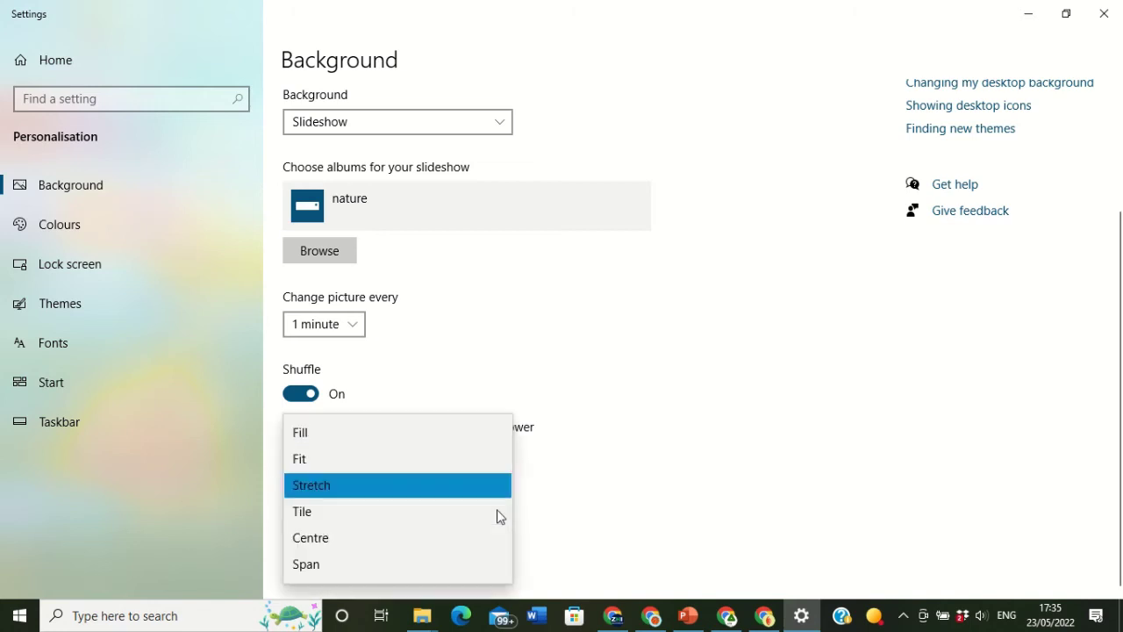
pyautogui.click(373, 485)
pyautogui.scroll(3, 697, 446)
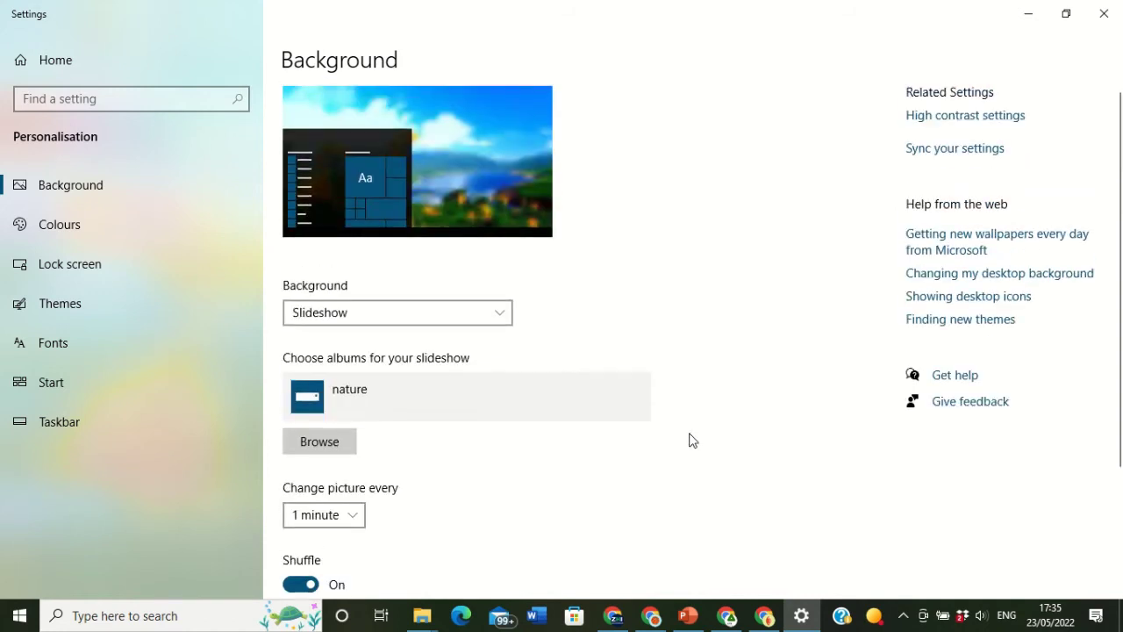
pyautogui.scroll(-3, 690, 439)
pyautogui.click(500, 513)
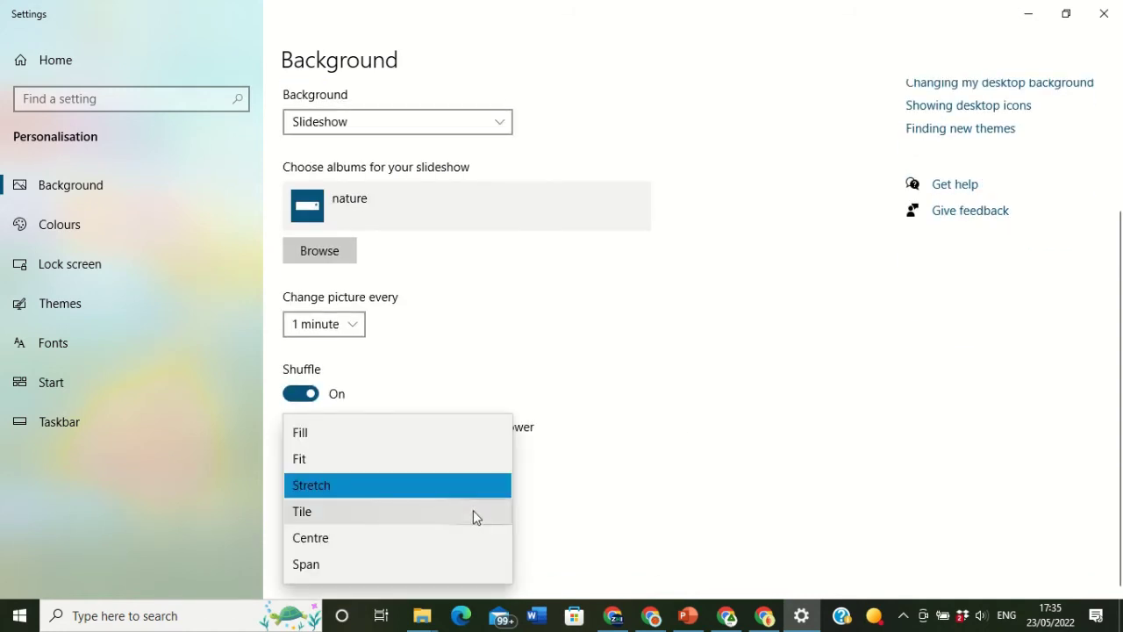
pyautogui.click(350, 441)
pyautogui.scroll(3, 694, 436)
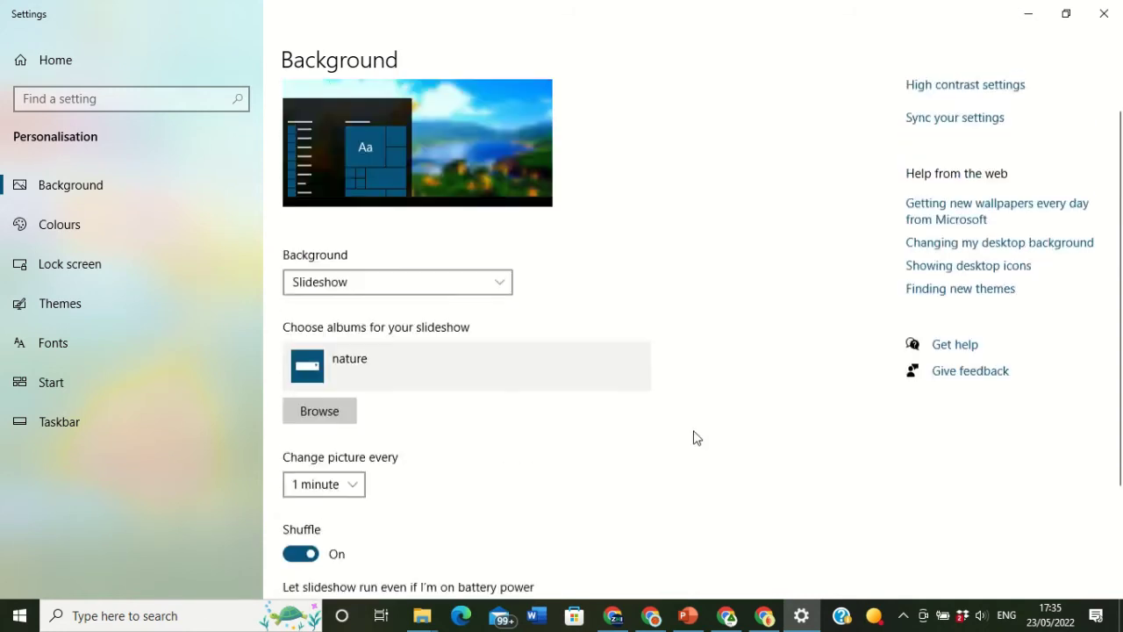
pyautogui.scroll(-3, 574, 471)
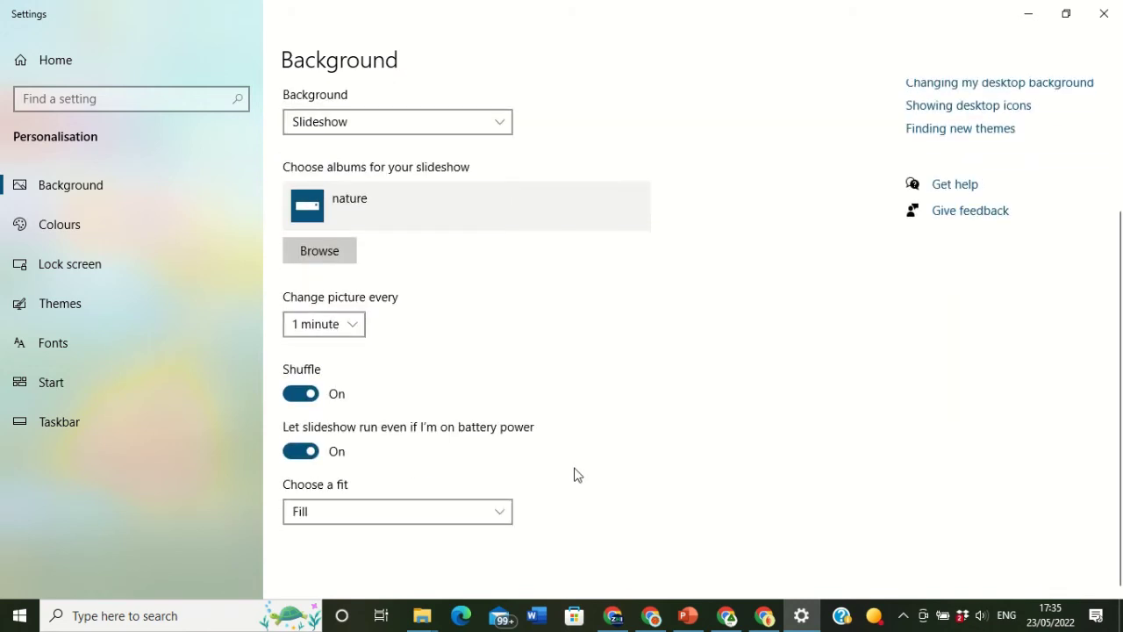
# - Try the Fit option, return the fit to Stretch, and close Settings
pyautogui.click(497, 516)
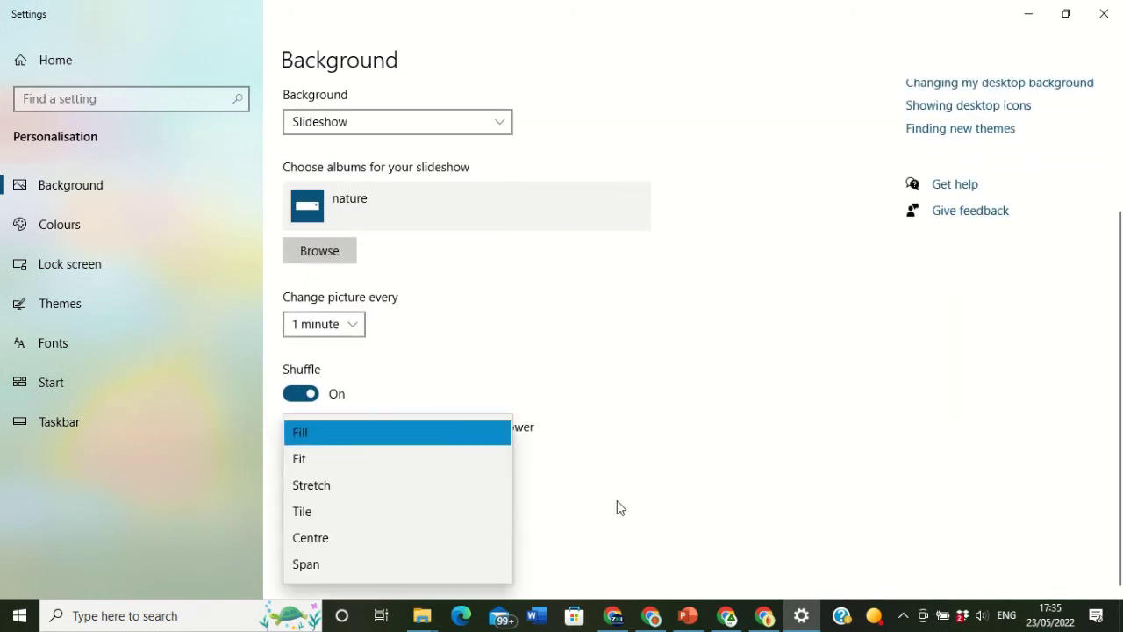
pyautogui.click(333, 460)
pyautogui.scroll(3, 677, 419)
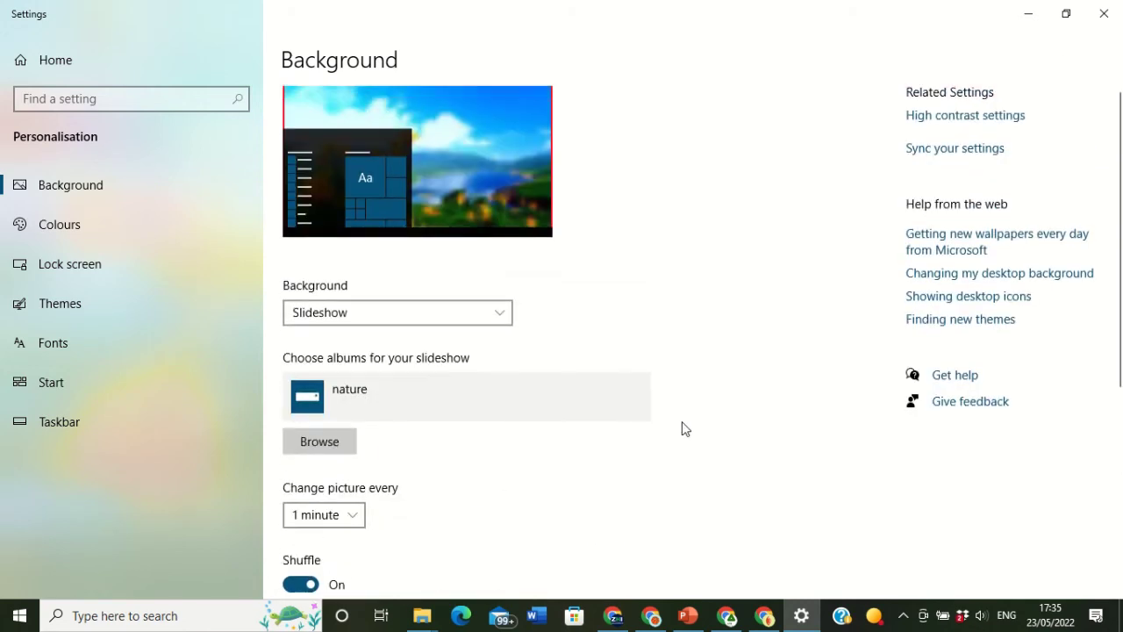
pyautogui.scroll(-5, 638, 475)
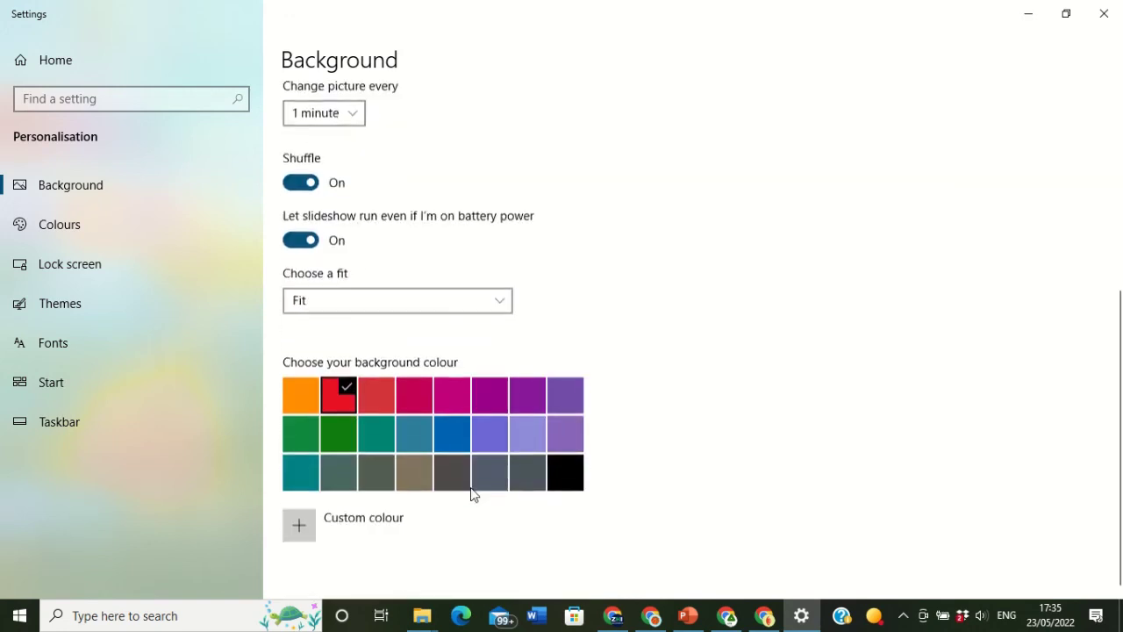
pyautogui.click(497, 299)
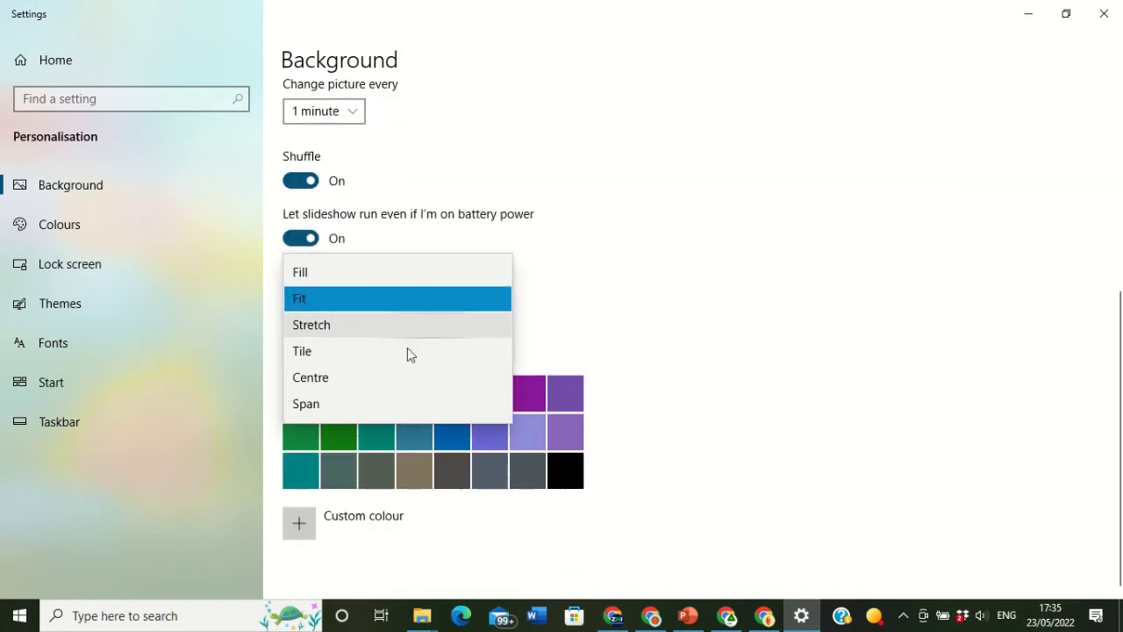
pyautogui.click(337, 322)
pyautogui.scroll(3, 729, 354)
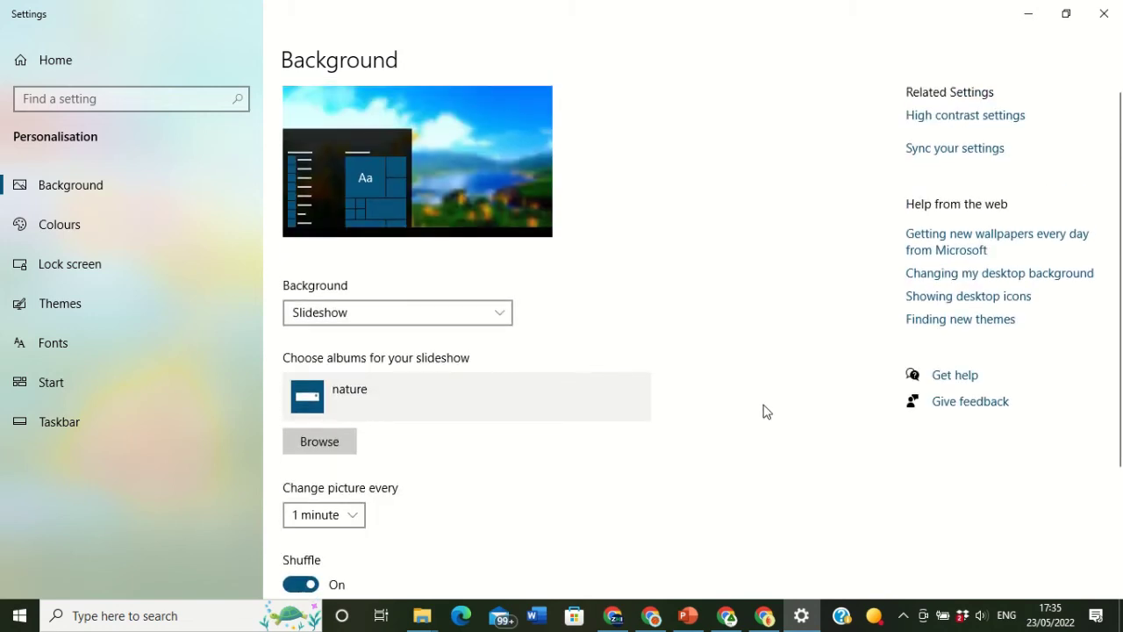
pyautogui.click(1106, 16)
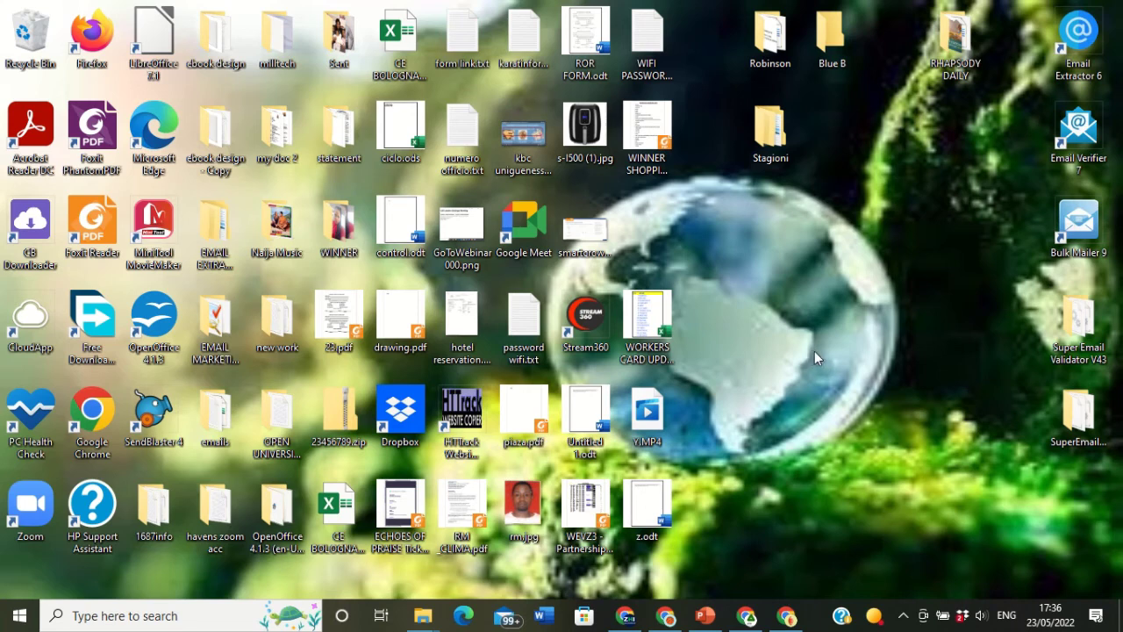
# - Open Personalise from the desktop's right-click menu
pyautogui.rightClick(821, 250)
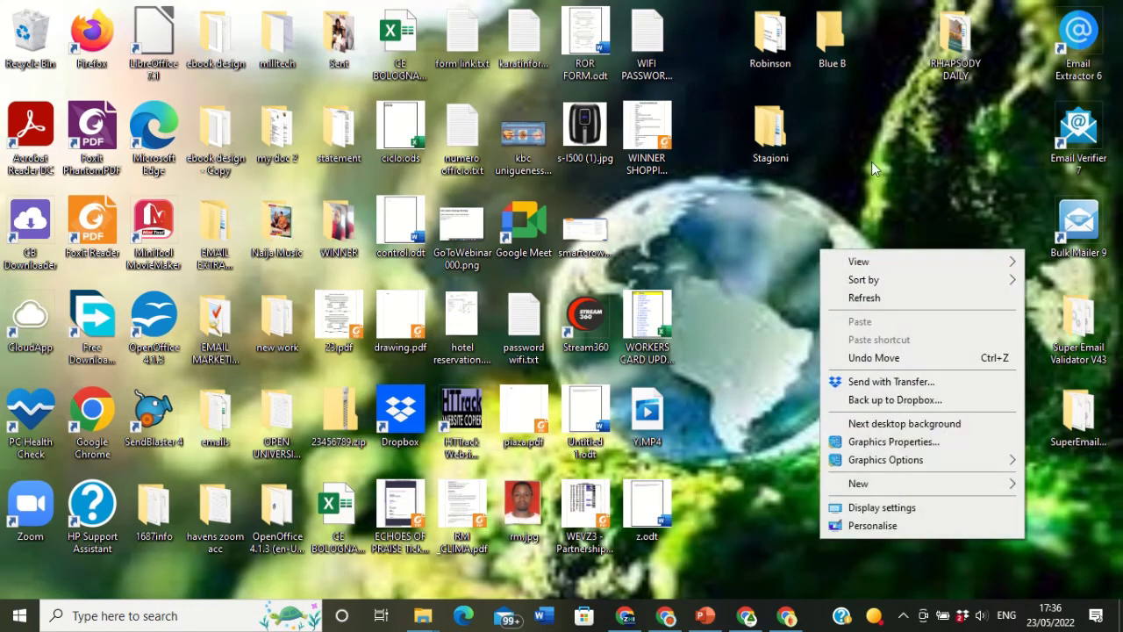
pyautogui.click(899, 533)
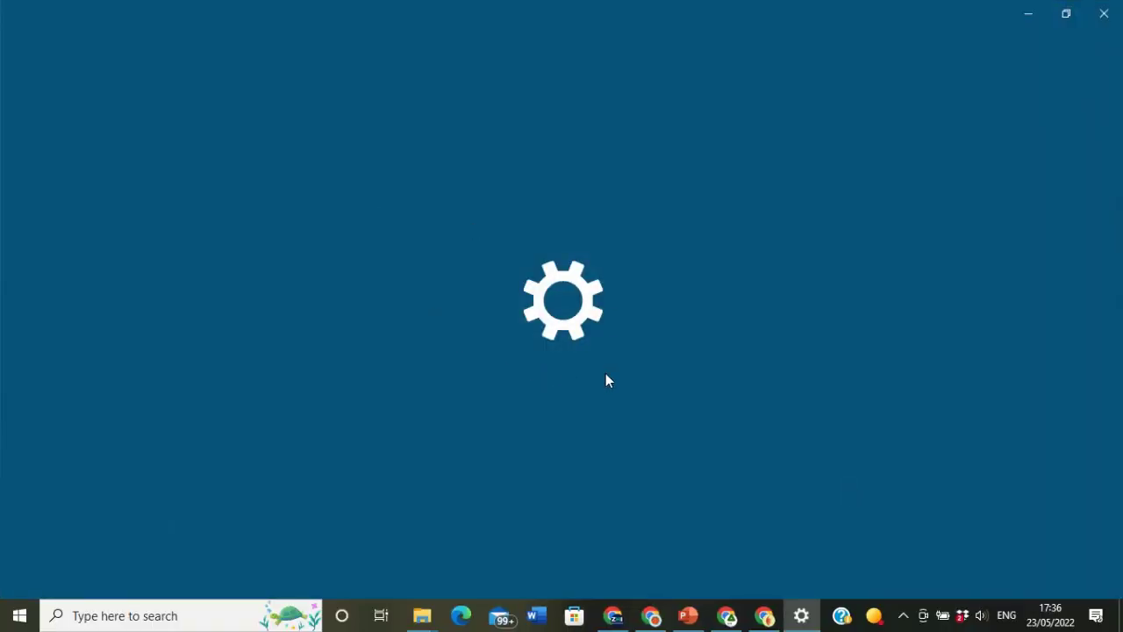
# - Set the slideshow fit to Centre, then to Tile
pyautogui.scroll(-3, 579, 422)
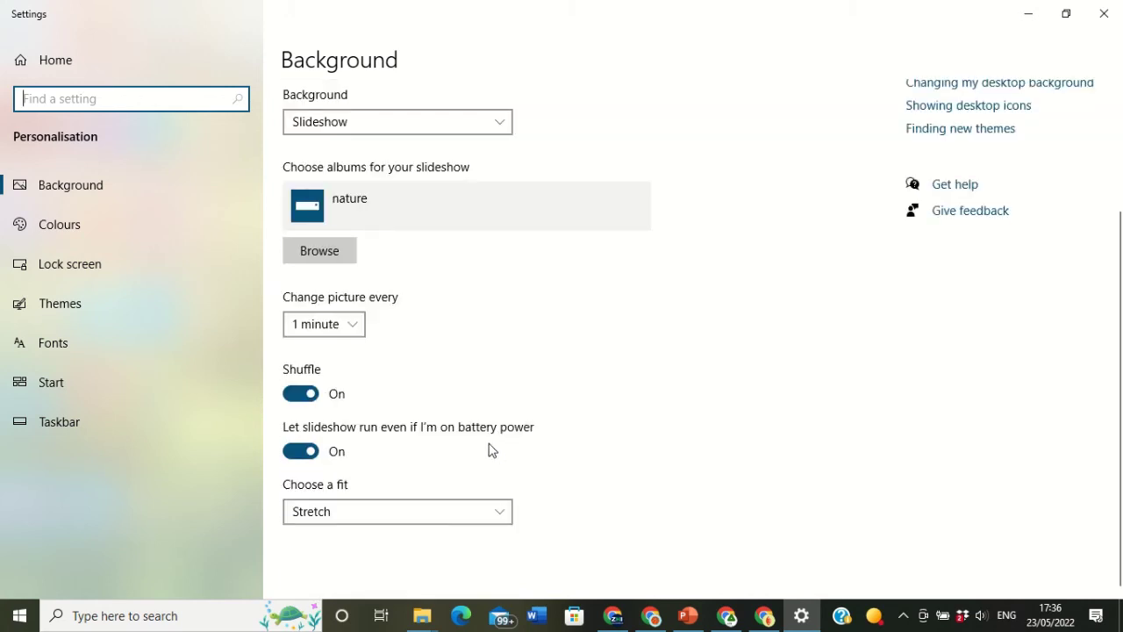
pyautogui.click(498, 518)
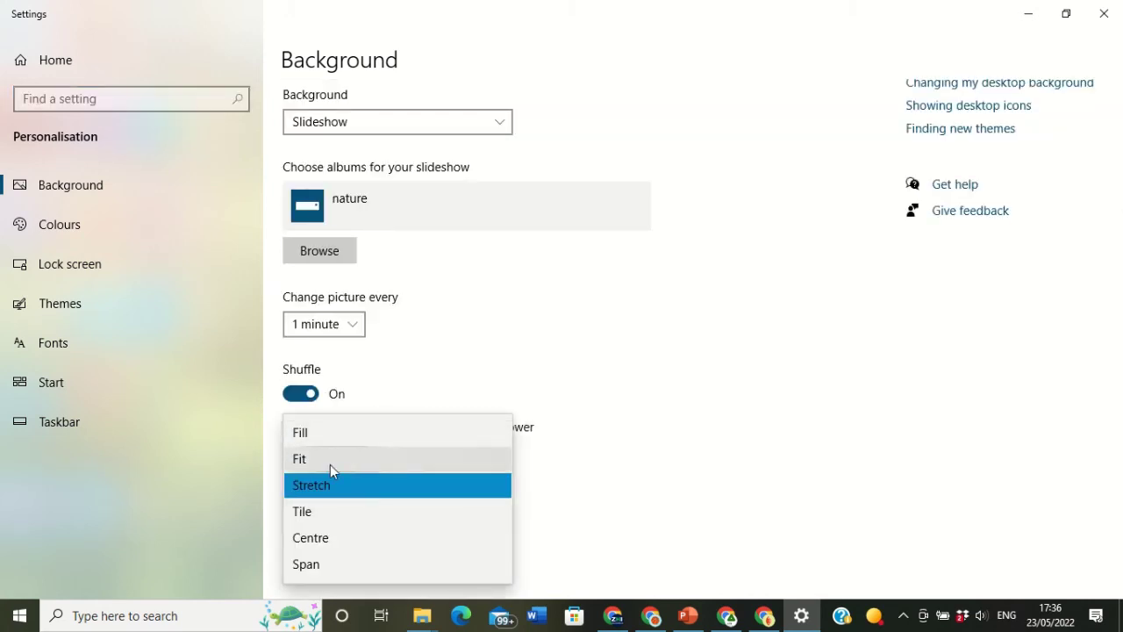
pyautogui.click(348, 543)
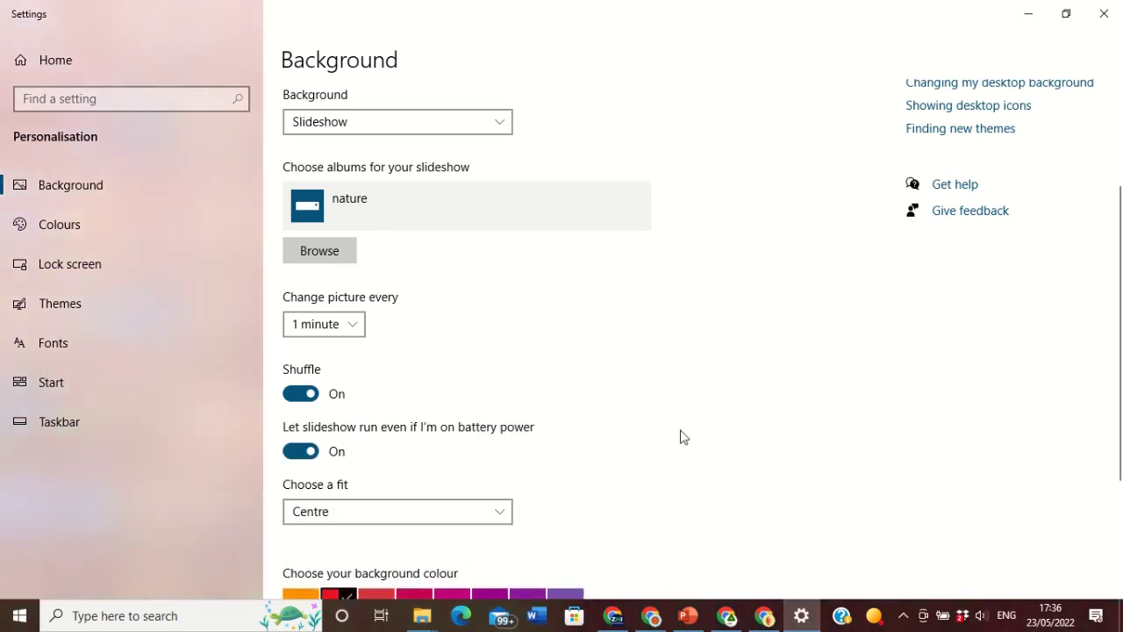
pyautogui.scroll(3, 685, 432)
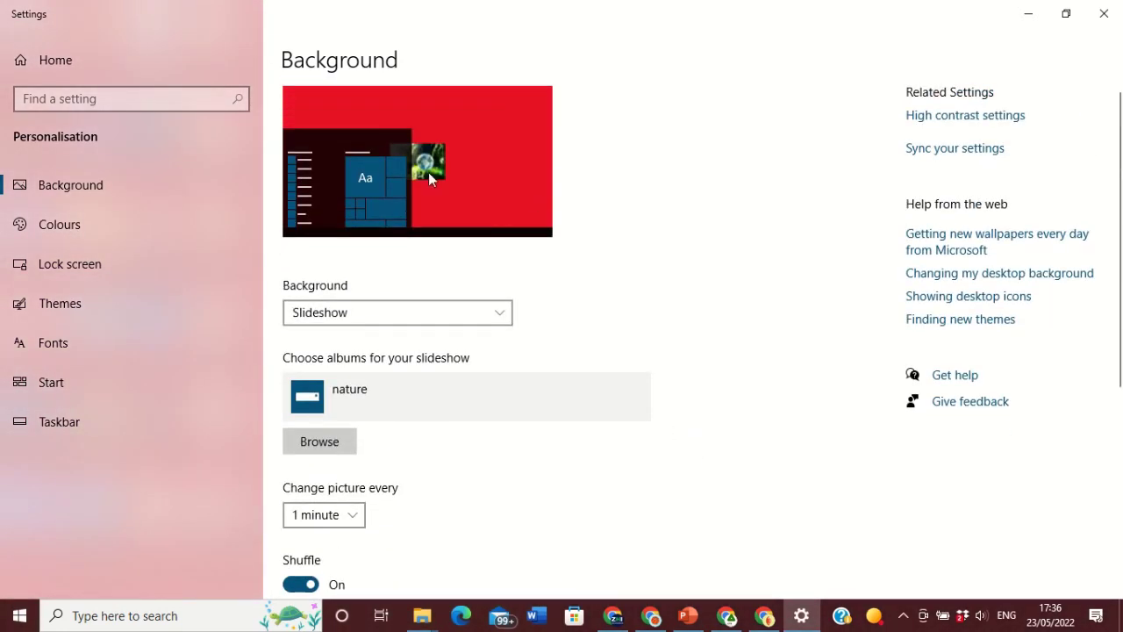
pyautogui.scroll(-6, 529, 396)
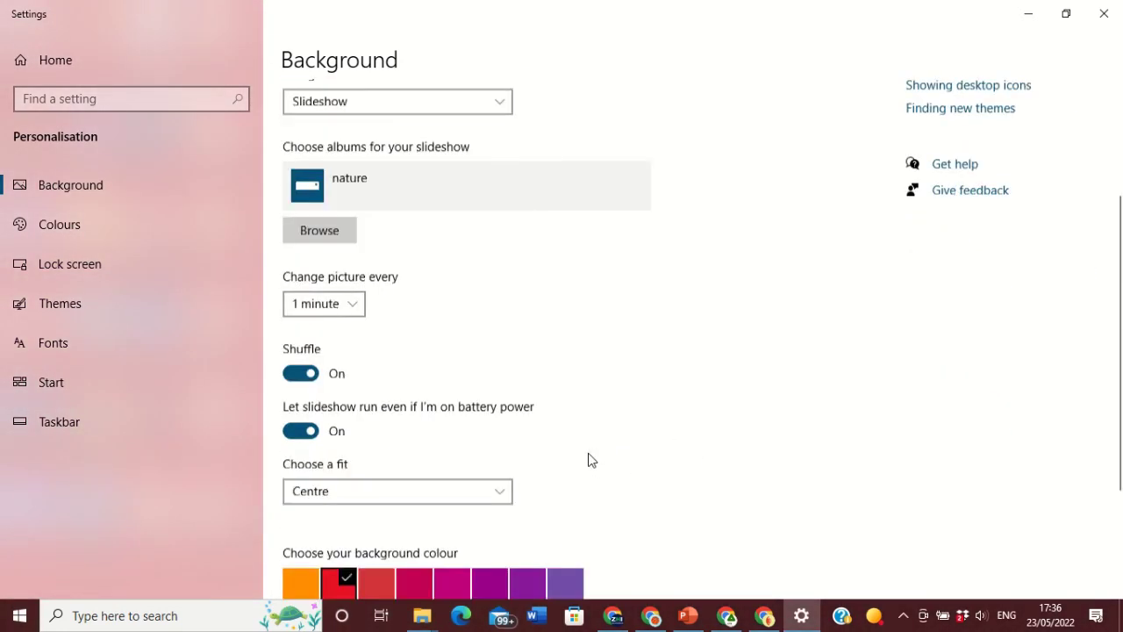
pyautogui.click(502, 298)
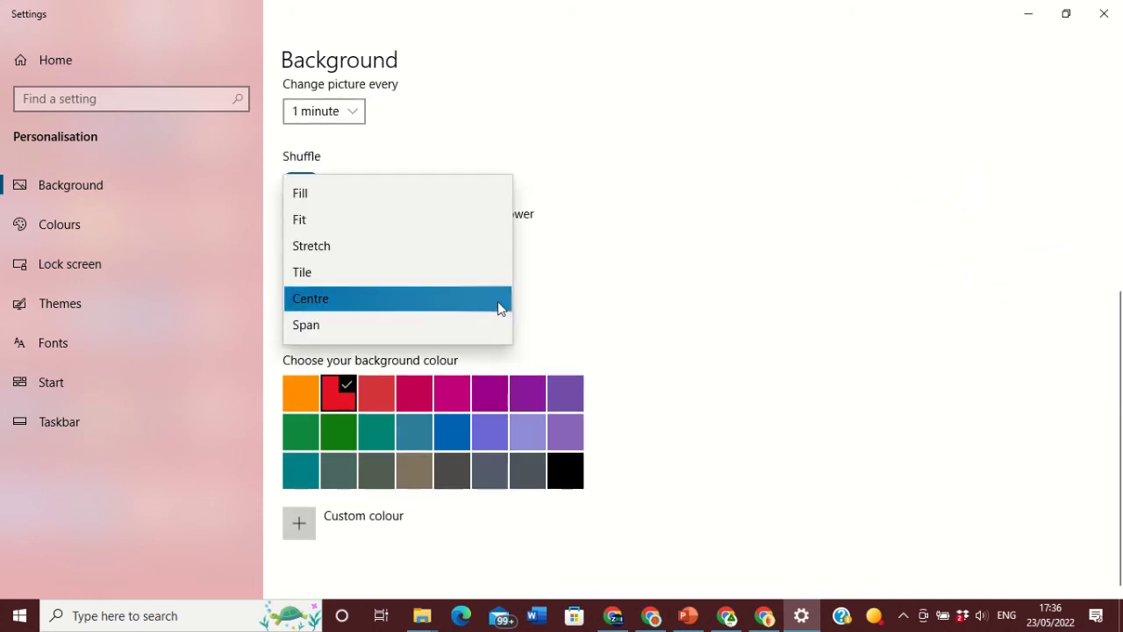
pyautogui.click(346, 279)
# - Set the slideshow fit to Span, then back to Fill
pyautogui.scroll(3, 680, 378)
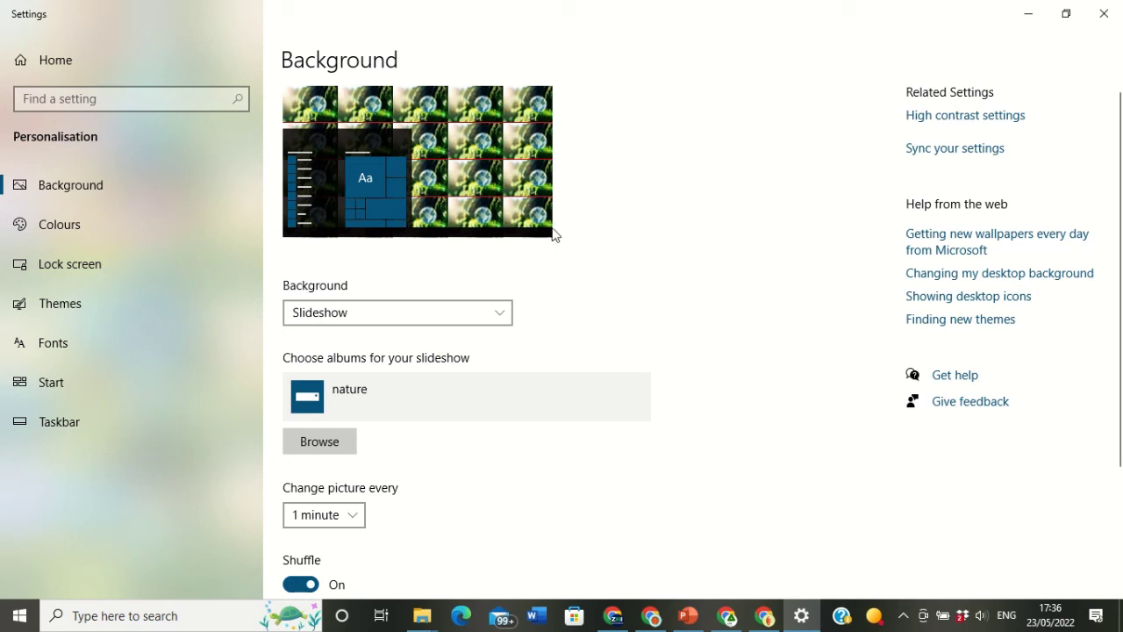
pyautogui.scroll(-3, 632, 307)
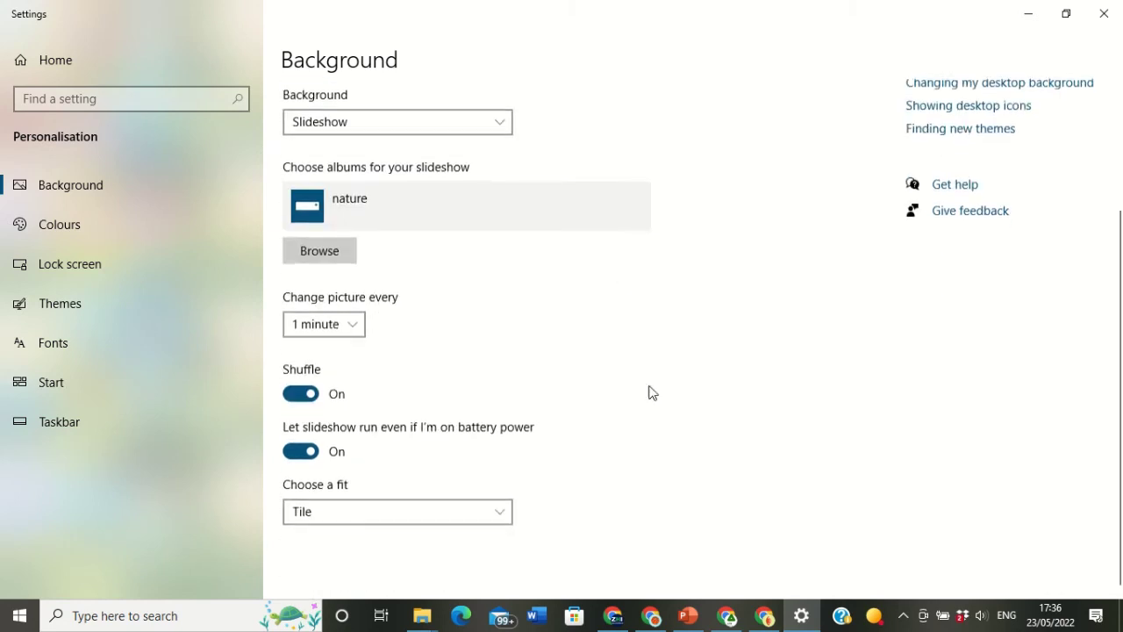
pyautogui.click(490, 514)
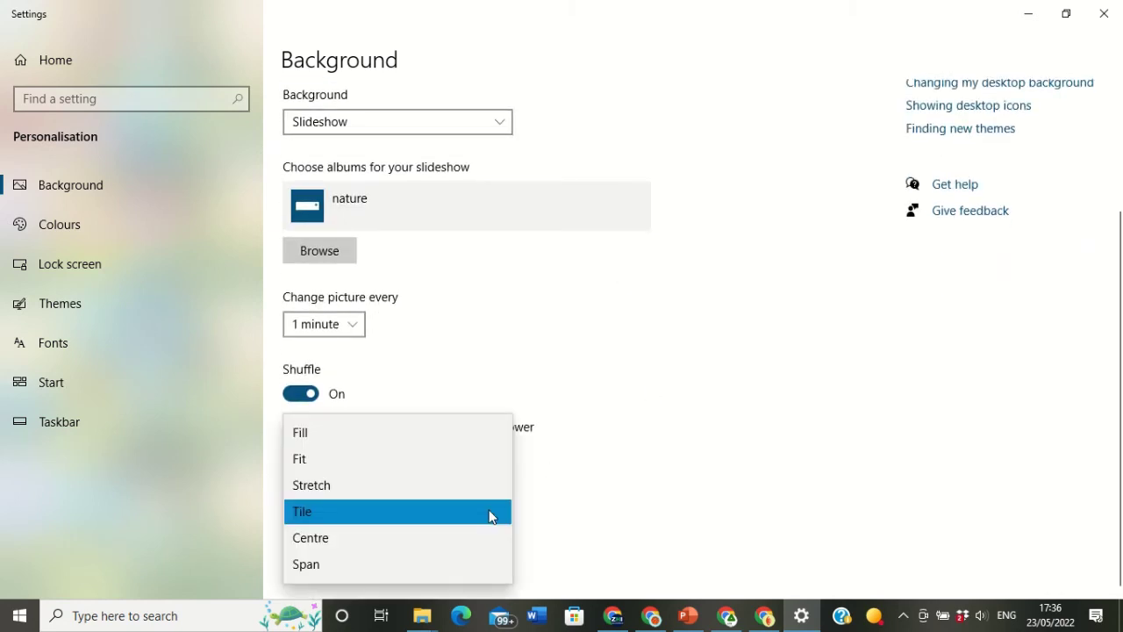
pyautogui.click(331, 564)
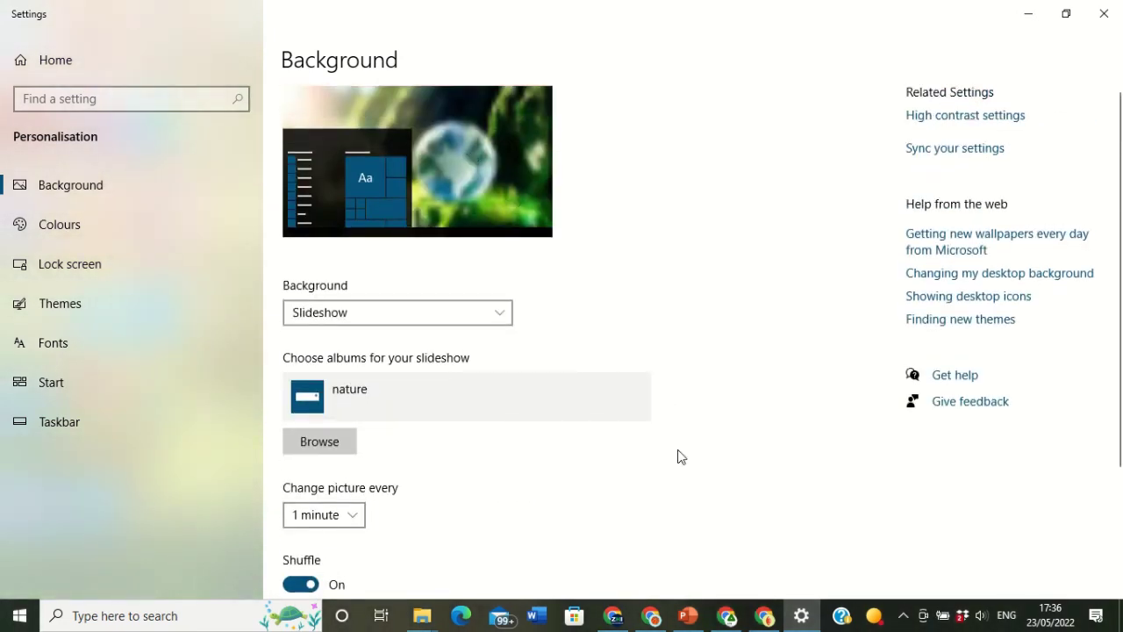
pyautogui.click(494, 517)
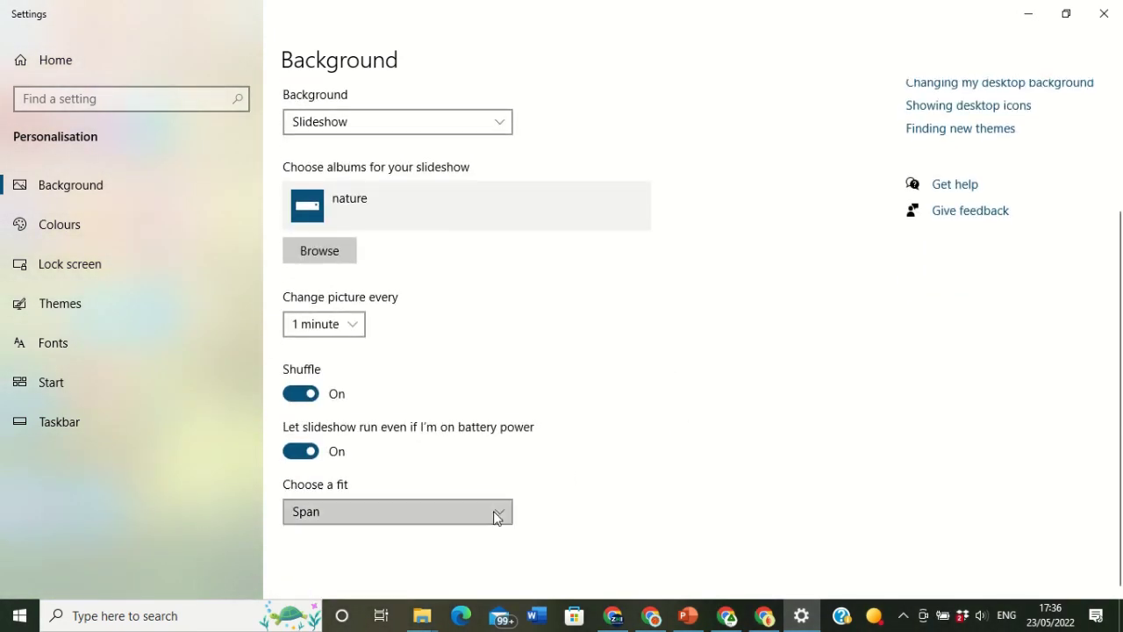
pyautogui.click(352, 383)
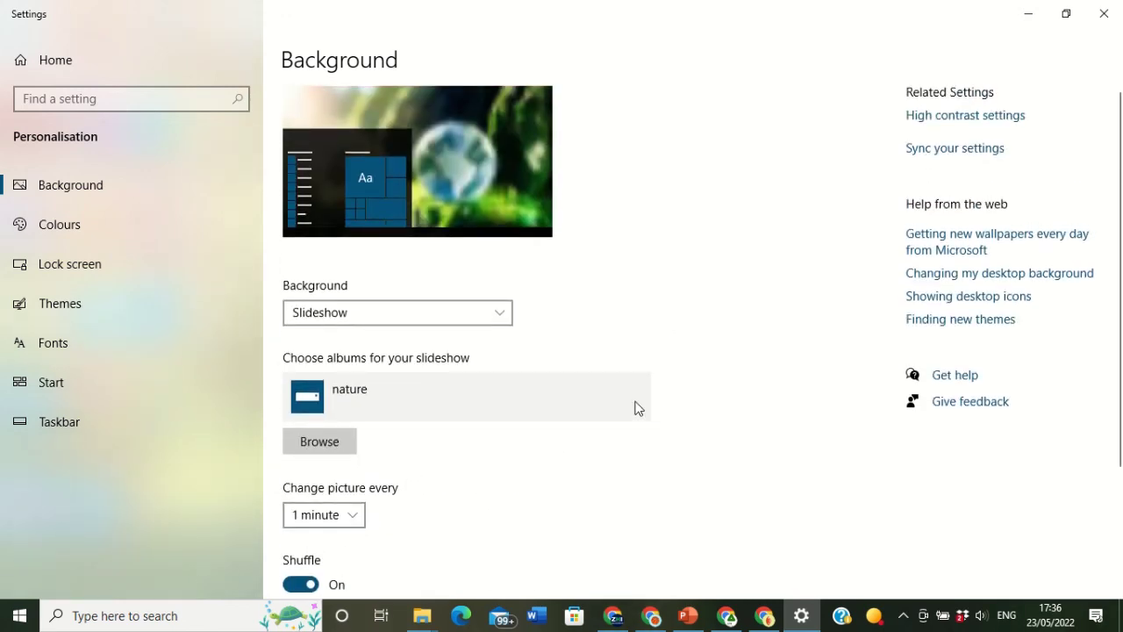
# - Switch the background from Slideshow to Picture with the default Windows image
pyautogui.click(501, 318)
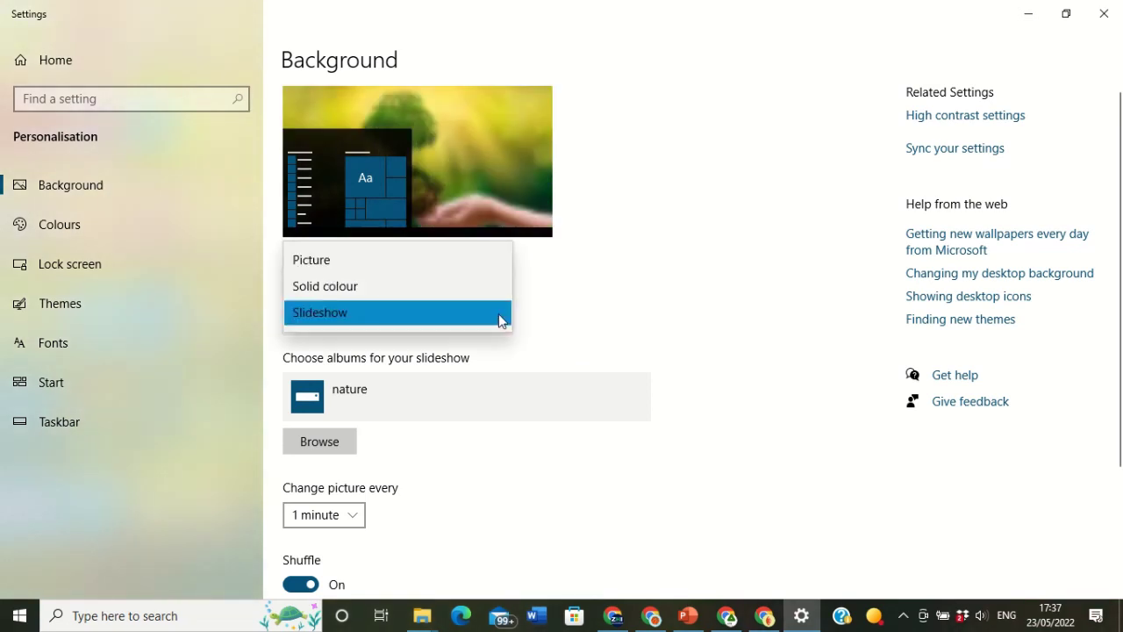
pyautogui.click(406, 261)
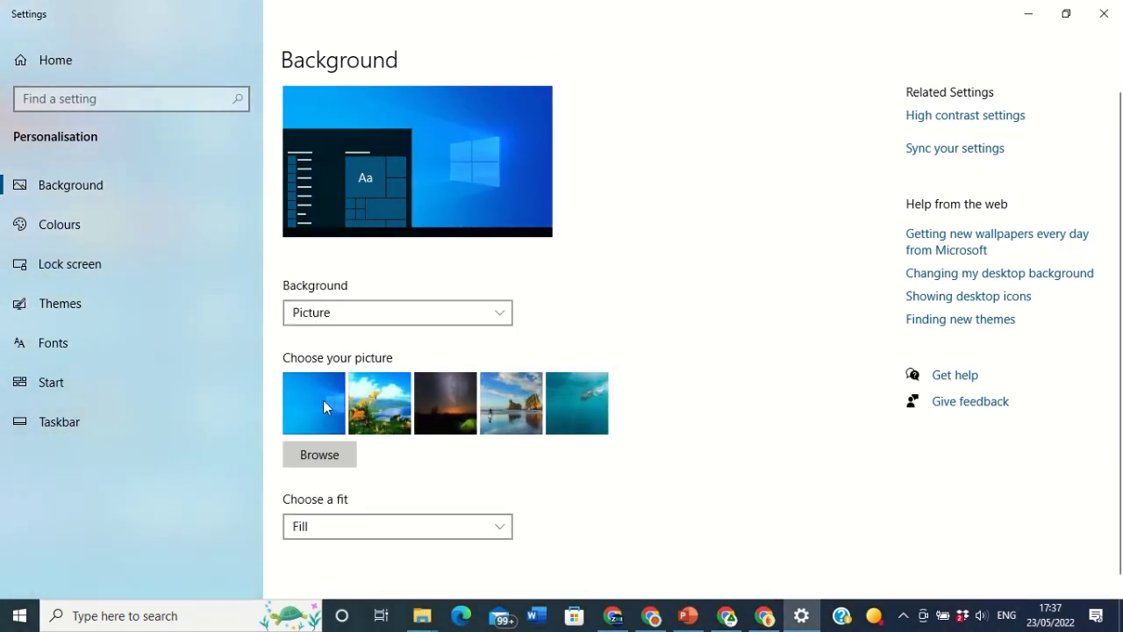
pyautogui.click(323, 401)
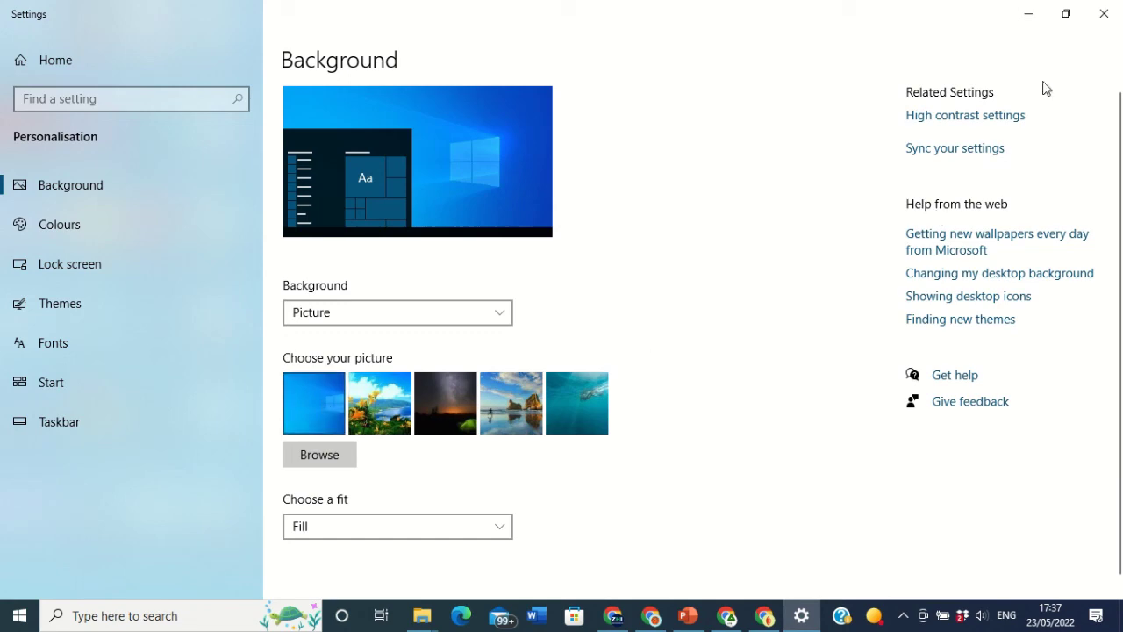